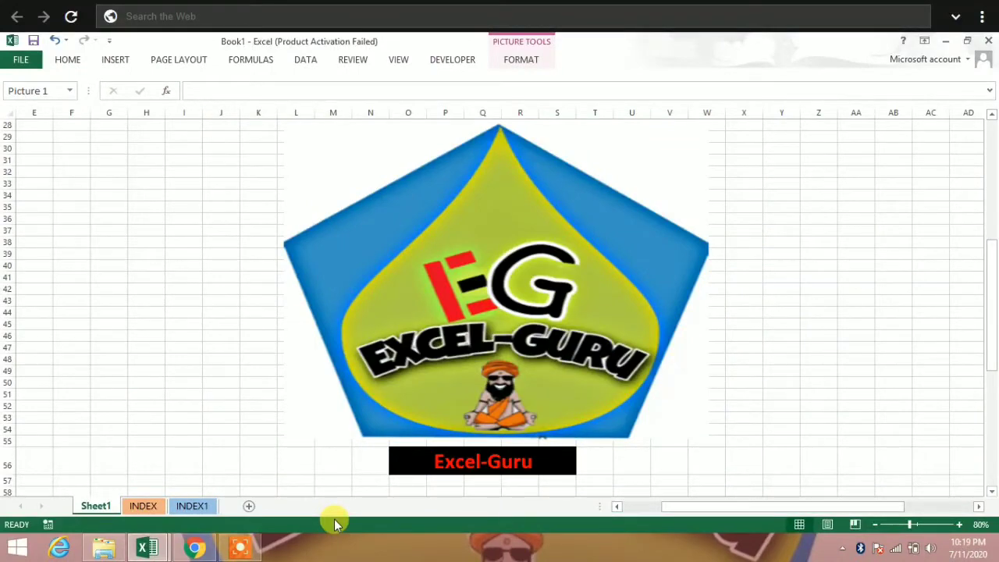
Open the INDEX sheet and examine the INDEX function's syntax table and the surrounding row and column directions.
{"action": "left_click", "coordinate": [142, 505]}
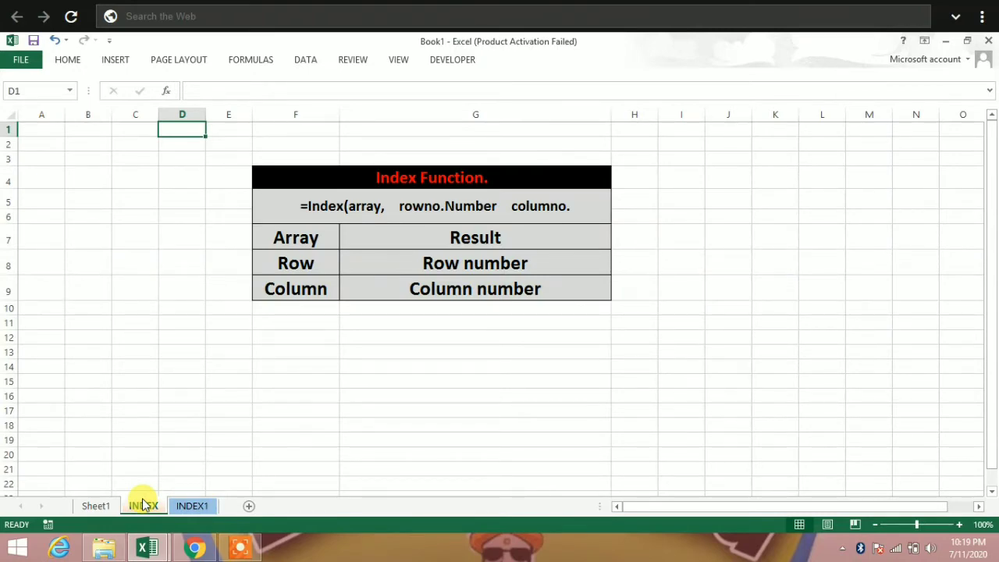
{"action": "left_click", "coordinate": [359, 321]}
{"action": "left_click", "coordinate": [395, 279]}
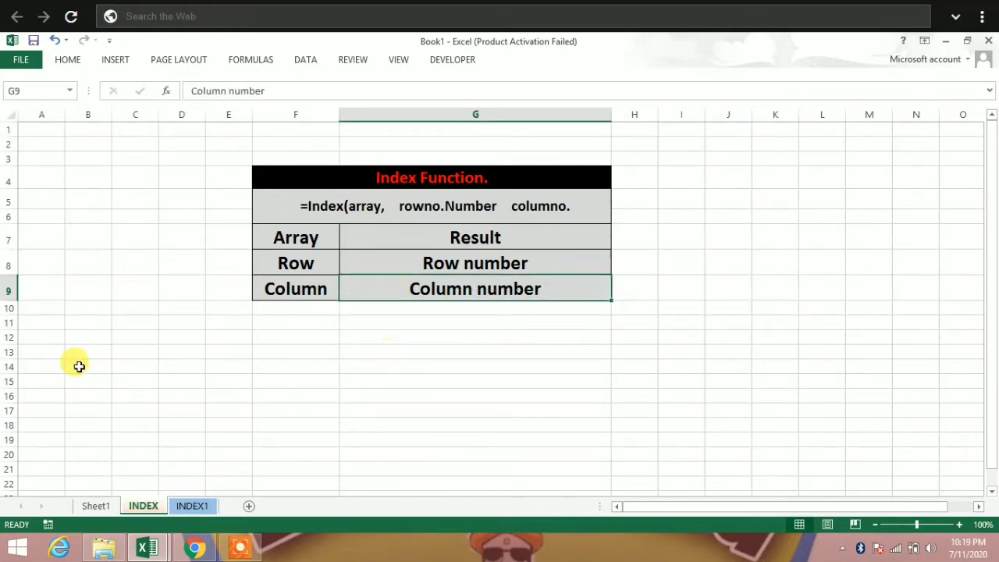
{"action": "left_click_drag", "start_coordinate": [78, 364], "coordinate": [785, 373]}
{"action": "left_click", "coordinate": [178, 215]}
{"action": "key", "text": "ctrl+shift+Down"}
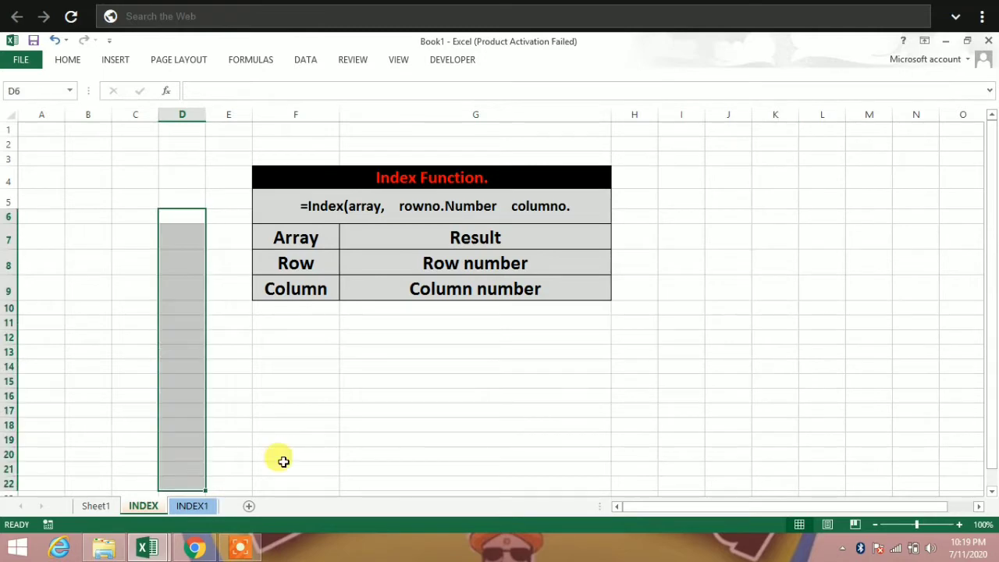
Switch to the screen recorder's drawing tools and draw a vertical and a long horizontal red arrow across the INDEX sheet.
{"action": "left_click", "coordinate": [240, 546]}
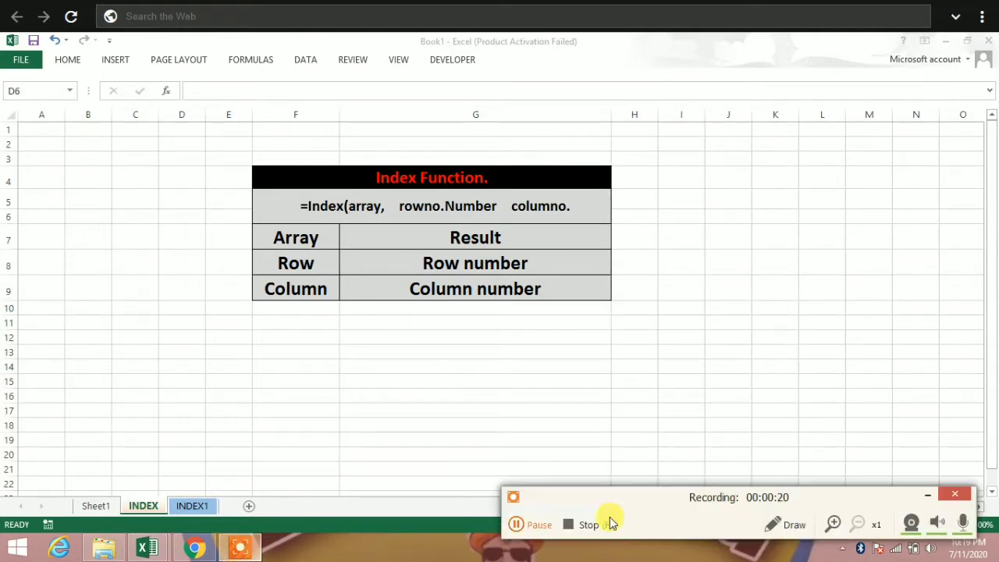
{"action": "left_click", "coordinate": [784, 524]}
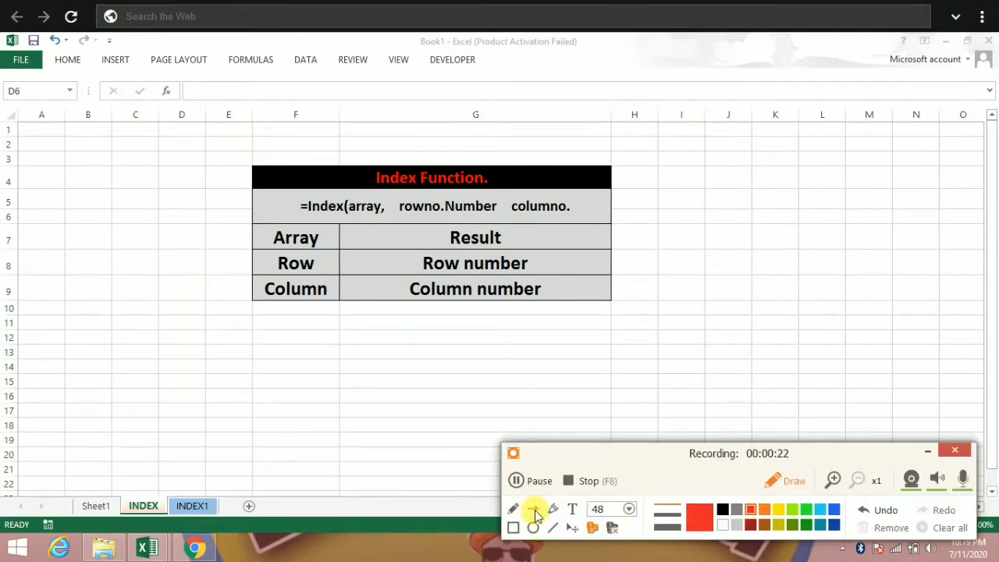
{"action": "left_click", "coordinate": [533, 509]}
{"action": "left_click_drag", "start_coordinate": [154, 156], "coordinate": [145, 413]}
{"action": "left_click_drag", "start_coordinate": [52, 315], "coordinate": [437, 333]}
{"action": "left_click_drag", "start_coordinate": [505, 346], "coordinate": [825, 328]}
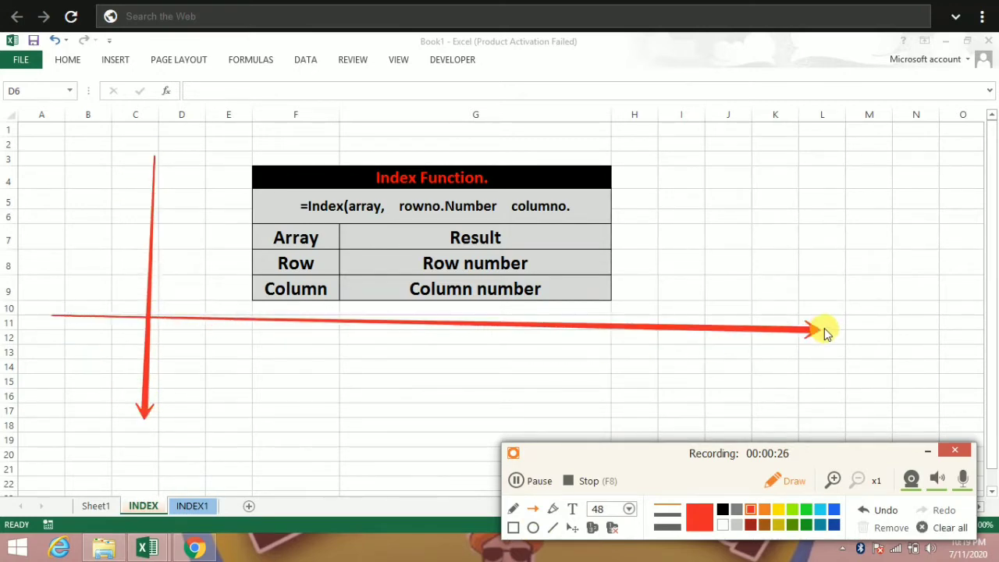
Add another horizontal arrow along row 11 and vertical arrows over columns H and I, then clear all annotations and exit drawing mode.
{"action": "left_click", "coordinate": [573, 529]}
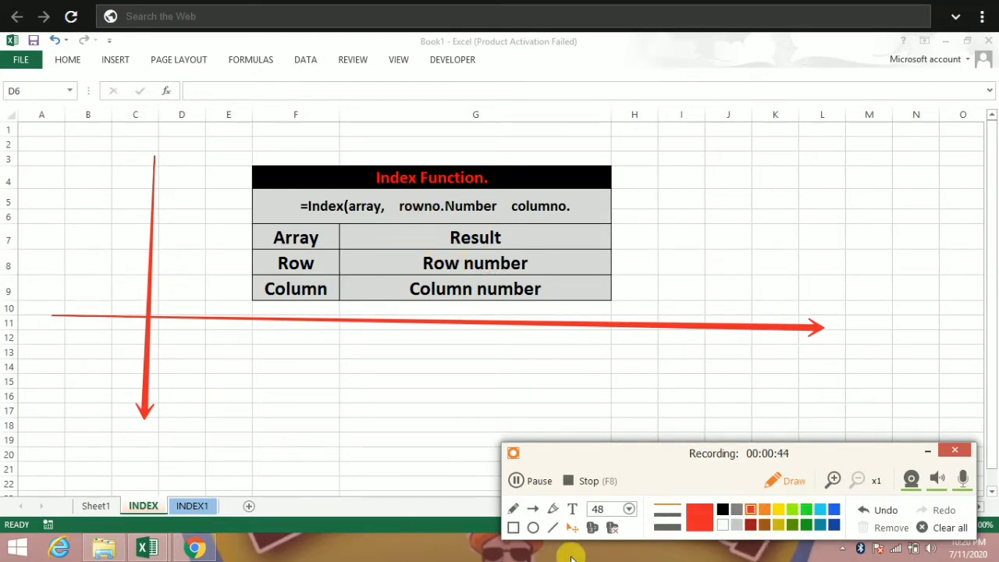
{"action": "left_click", "coordinate": [533, 508]}
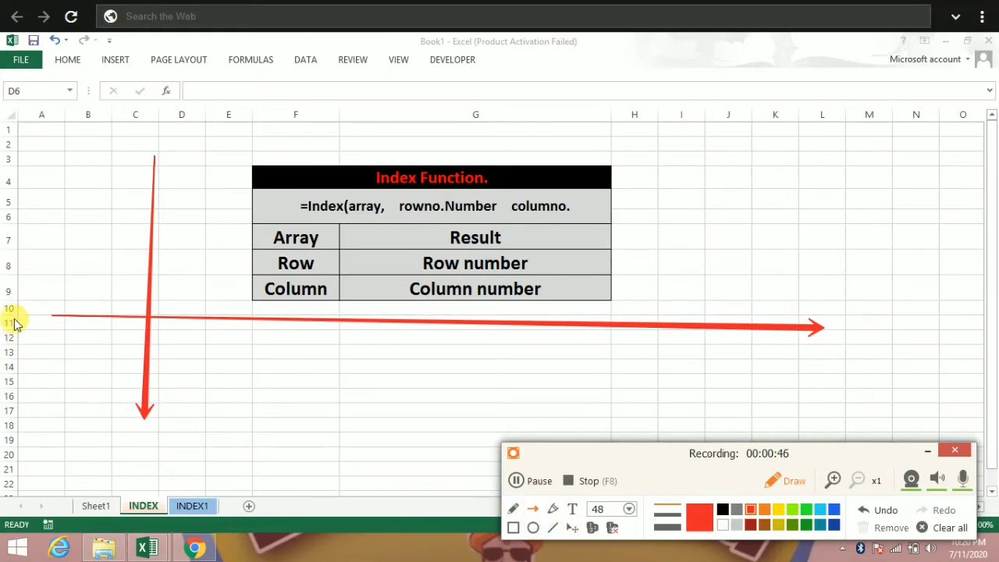
{"action": "left_click_drag", "start_coordinate": [24, 328], "coordinate": [480, 327]}
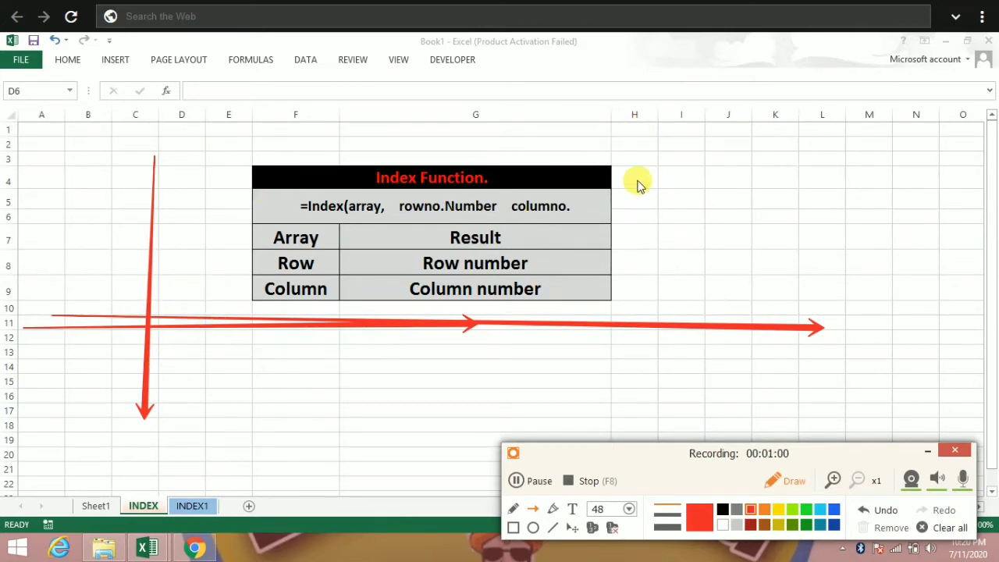
{"action": "left_click_drag", "start_coordinate": [669, 148], "coordinate": [674, 355]}
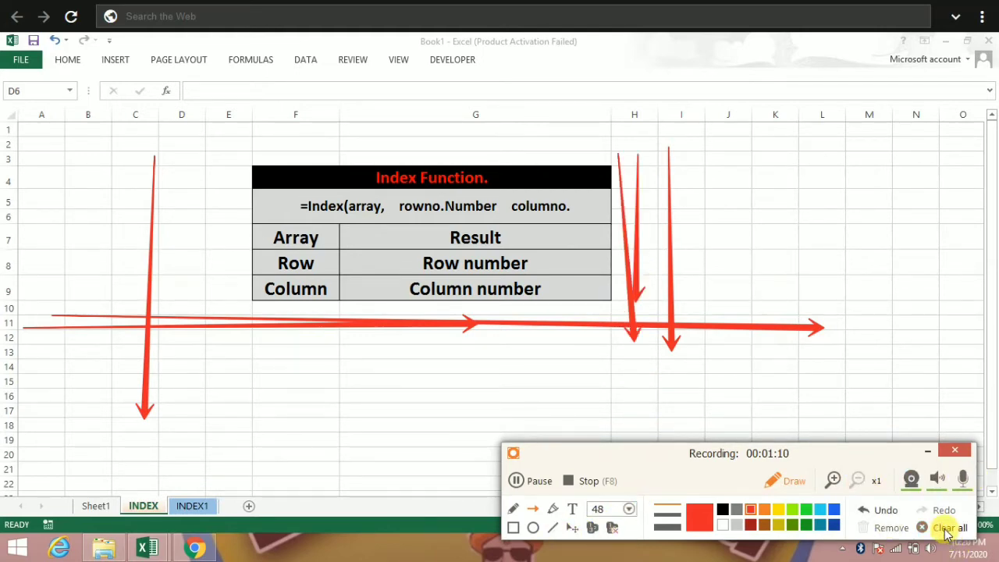
{"action": "left_click", "coordinate": [946, 528]}
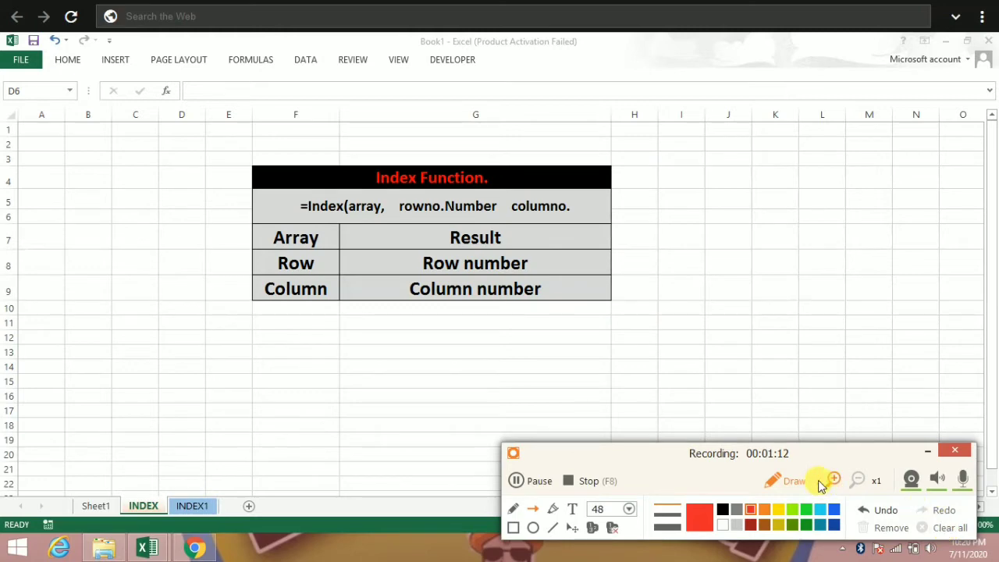
{"action": "left_click", "coordinate": [793, 481]}
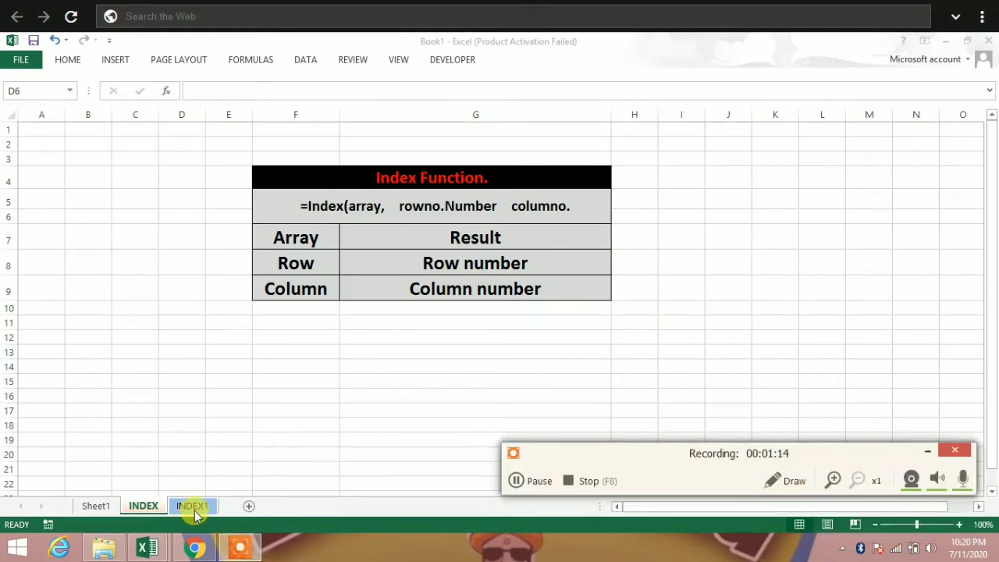
Open the INDEX1 sheet and examine the Customer Name, Order Date, Order ID and Sales columns.
{"action": "left_click", "coordinate": [193, 506]}
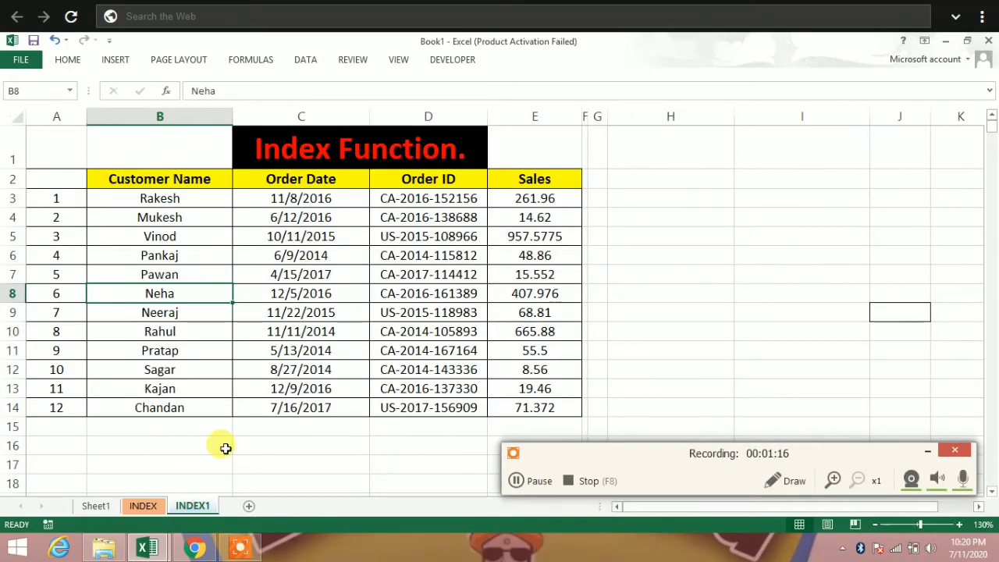
{"action": "left_click", "coordinate": [301, 372]}
{"action": "left_click", "coordinate": [301, 388]}
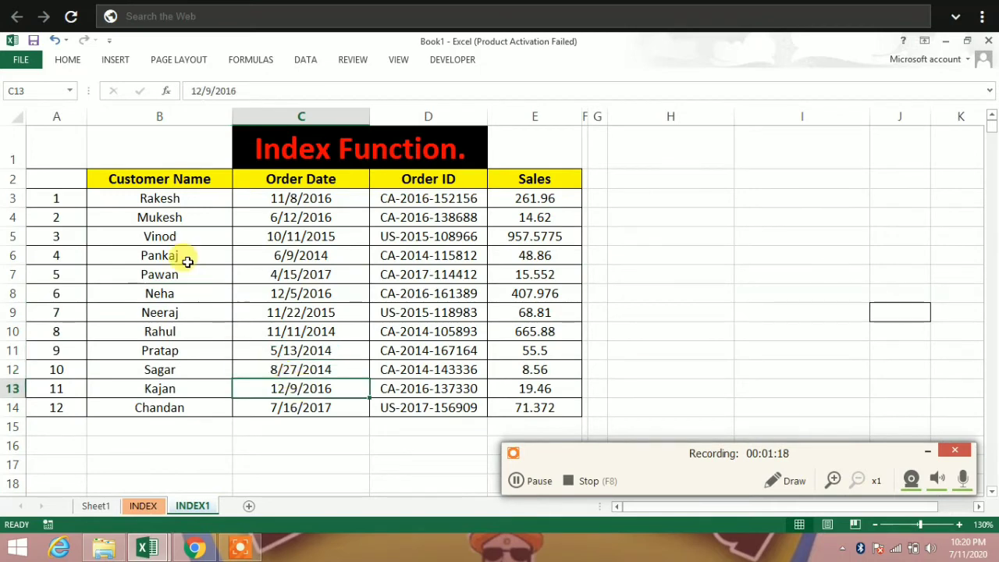
{"action": "left_click", "coordinate": [192, 184]}
{"action": "left_click", "coordinate": [286, 177]}
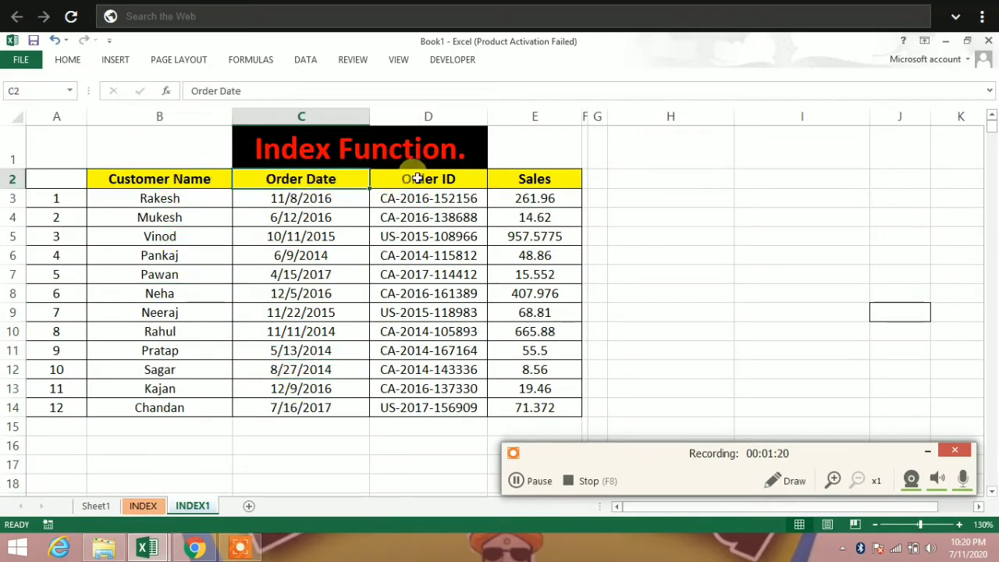
{"action": "left_click", "coordinate": [418, 179]}
{"action": "left_click", "coordinate": [346, 179]}
{"action": "left_click", "coordinate": [424, 193]}
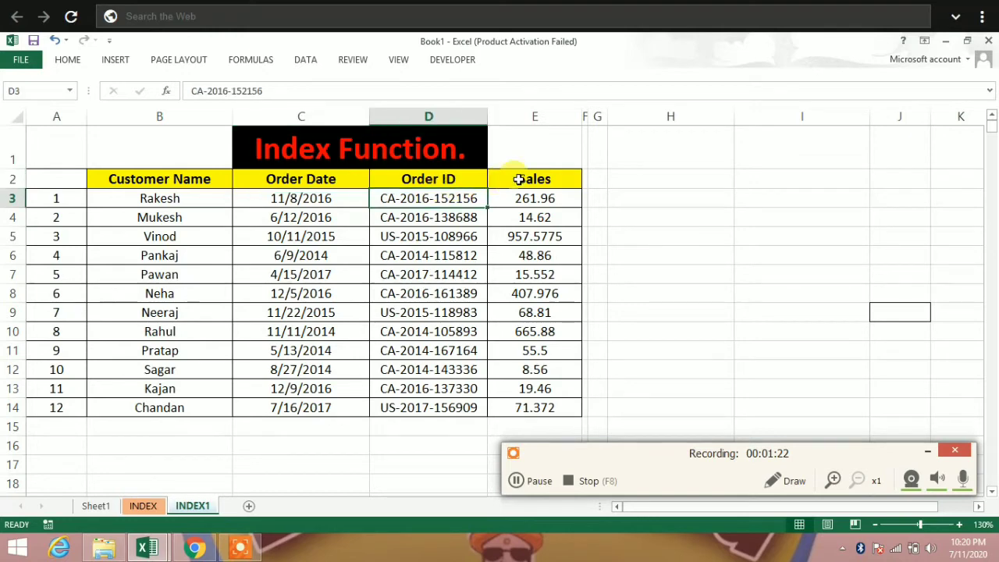
{"action": "left_click", "coordinate": [531, 176]}
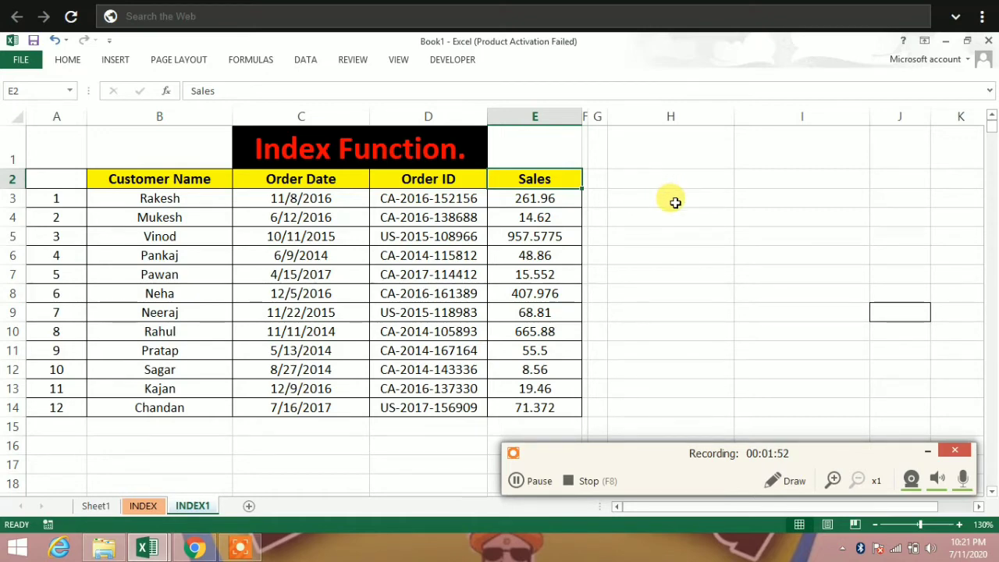
Examine the entries in the Customer Name column and the empty area beside the table around H4.
{"action": "left_click", "coordinate": [191, 274]}
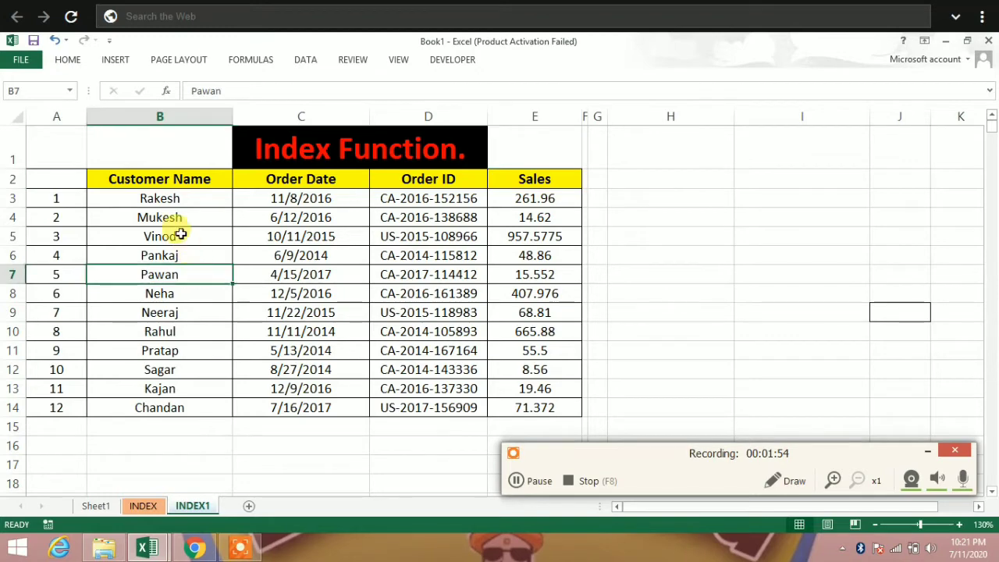
{"action": "left_click", "coordinate": [178, 216]}
{"action": "left_click", "coordinate": [179, 179]}
{"action": "left_click", "coordinate": [172, 198]}
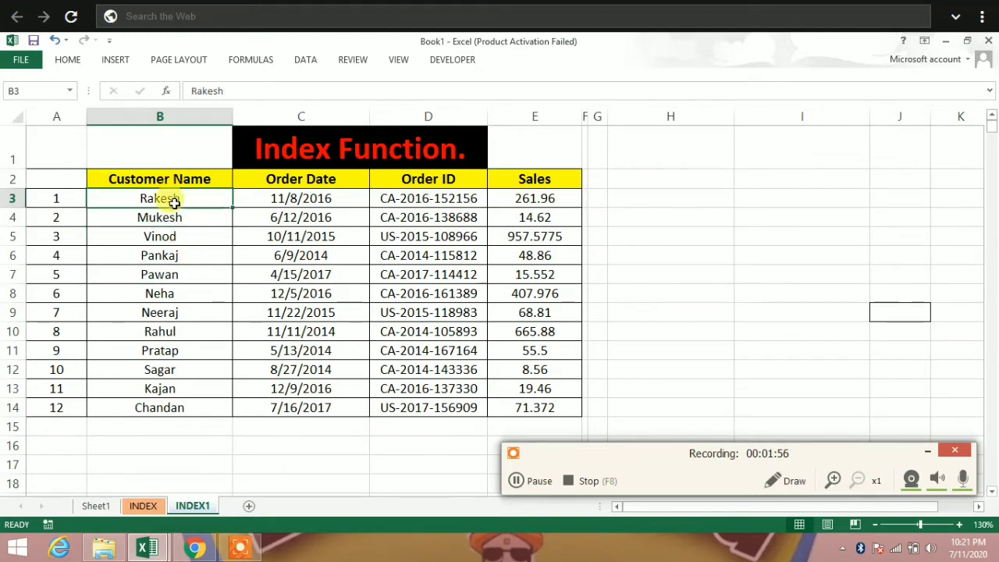
{"action": "left_click", "coordinate": [166, 236]}
{"action": "left_click", "coordinate": [158, 331]}
{"action": "left_click", "coordinate": [142, 293]}
{"action": "left_click", "coordinate": [152, 236]}
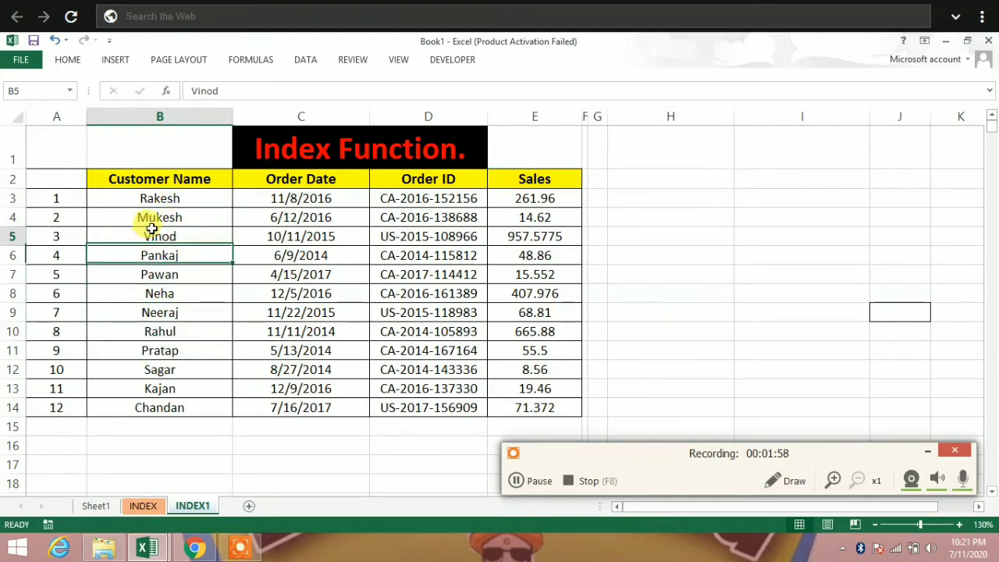
{"action": "left_click", "coordinate": [156, 274]}
{"action": "left_click", "coordinate": [154, 331]}
{"action": "left_click", "coordinate": [152, 388]}
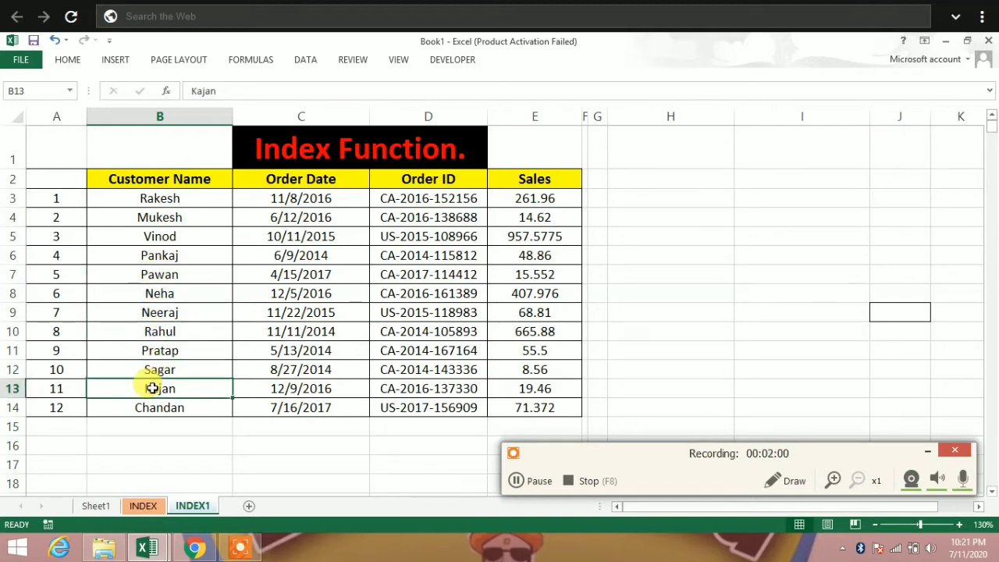
{"action": "left_click", "coordinate": [680, 213]}
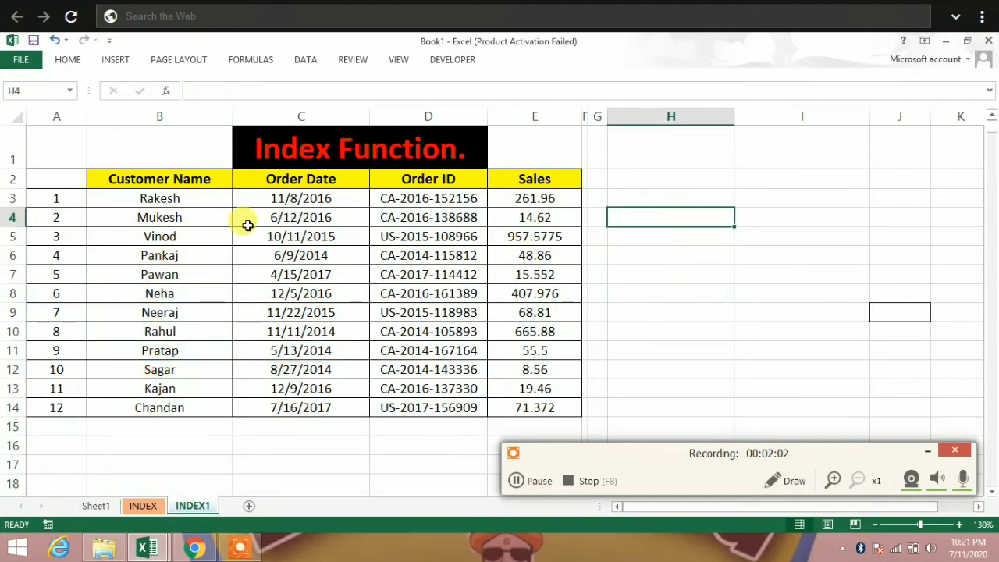
Copy the Customer Name header from B2 into cell H3.
{"action": "left_click", "coordinate": [216, 181]}
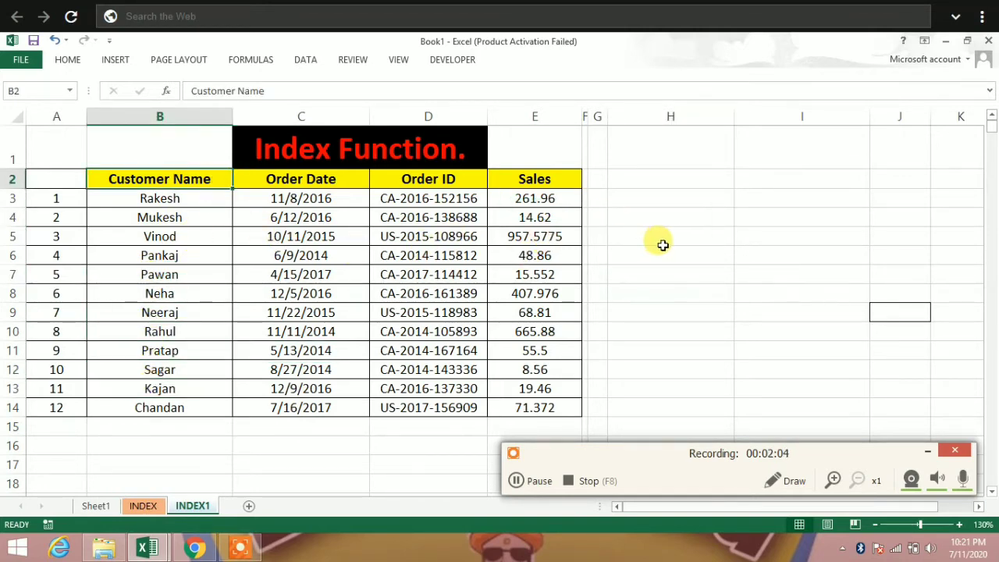
{"action": "key", "text": "ctrl+c"}
{"action": "left_click", "coordinate": [670, 199]}
{"action": "key", "text": "ctrl+v"}
Enter the formula =INDEX(B3:B14,I4) in cell H4 to return a customer name by row number.
{"action": "left_click", "coordinate": [689, 220]}
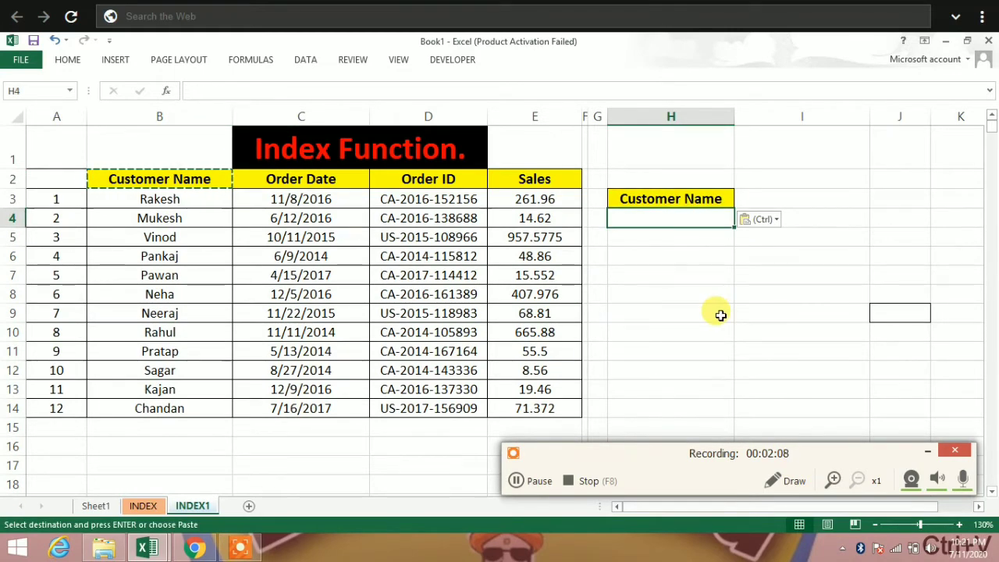
{"action": "type", "text": "=inde"}
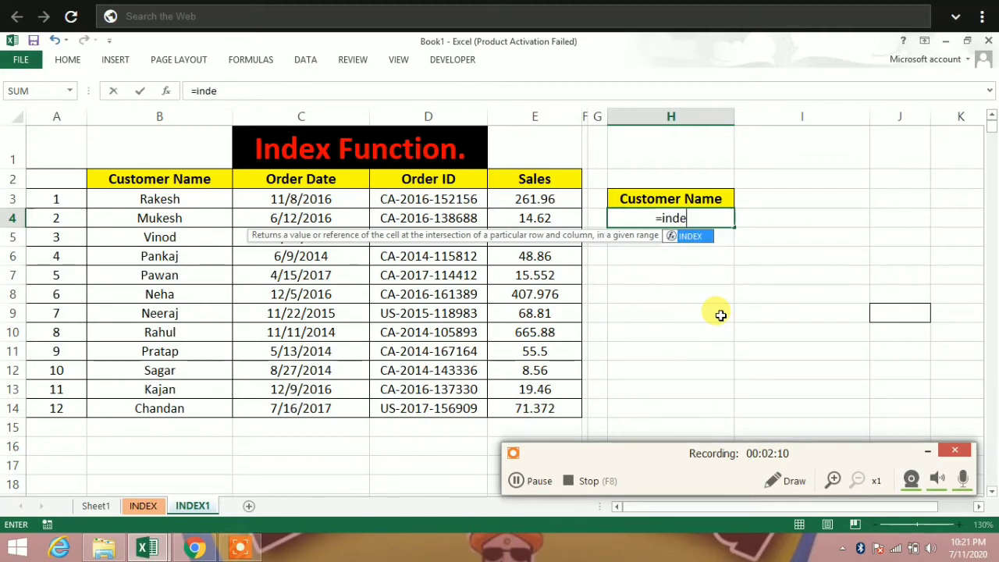
{"action": "key", "text": "Tab"}
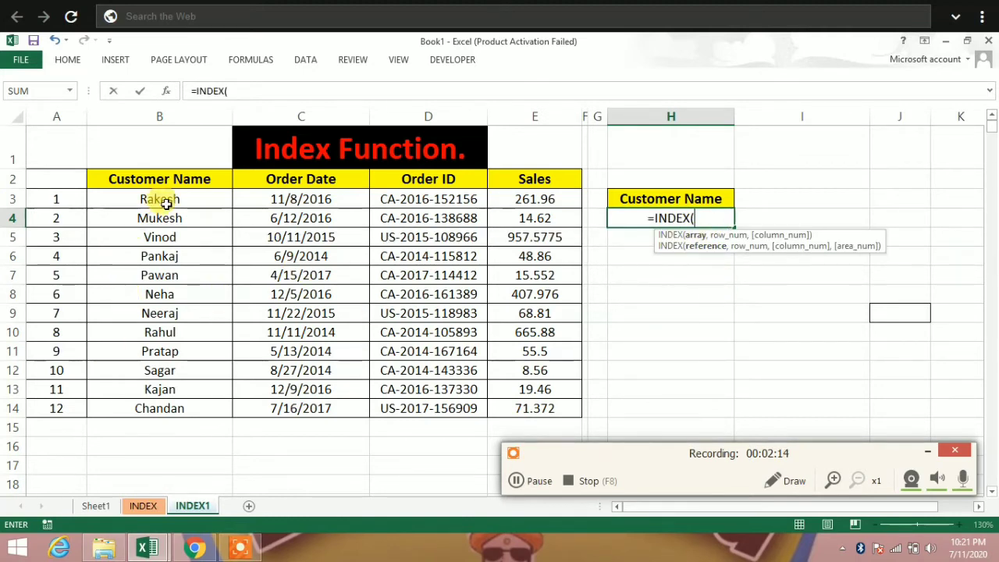
{"action": "left_click_drag", "start_coordinate": [159, 200], "coordinate": [140, 410]}
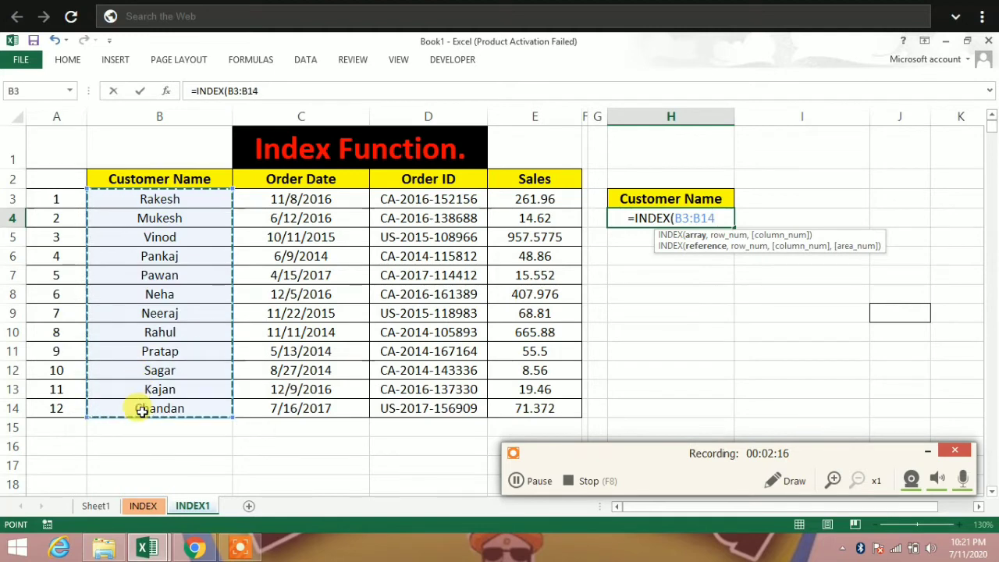
{"action": "type", "text": ","}
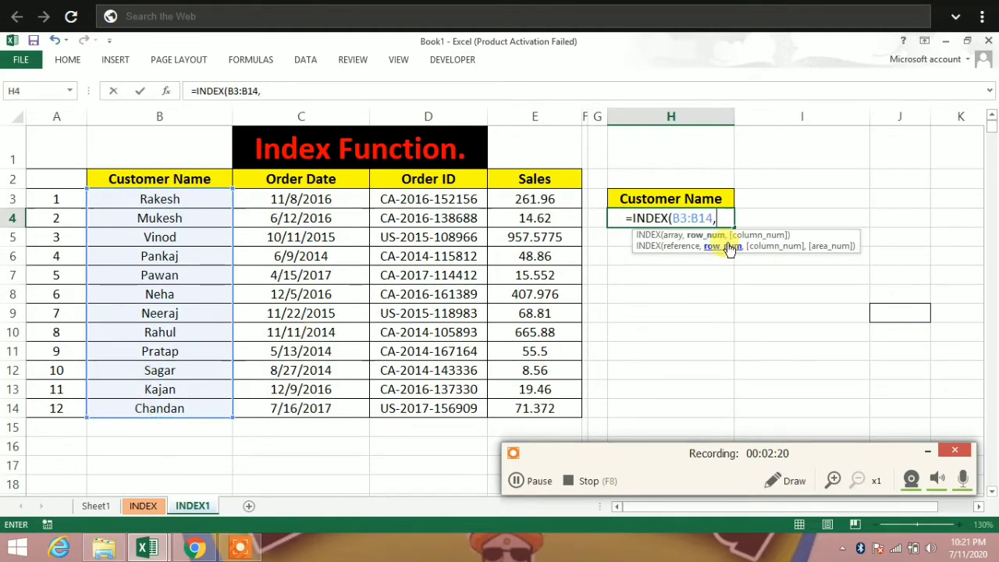
{"action": "left_click", "coordinate": [758, 218]}
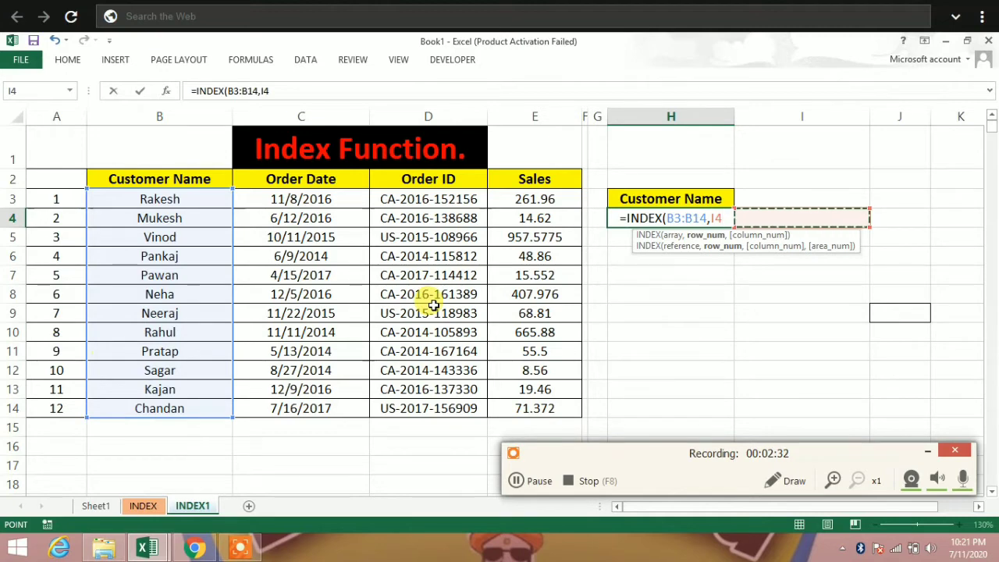
{"action": "type", "text": ")"}
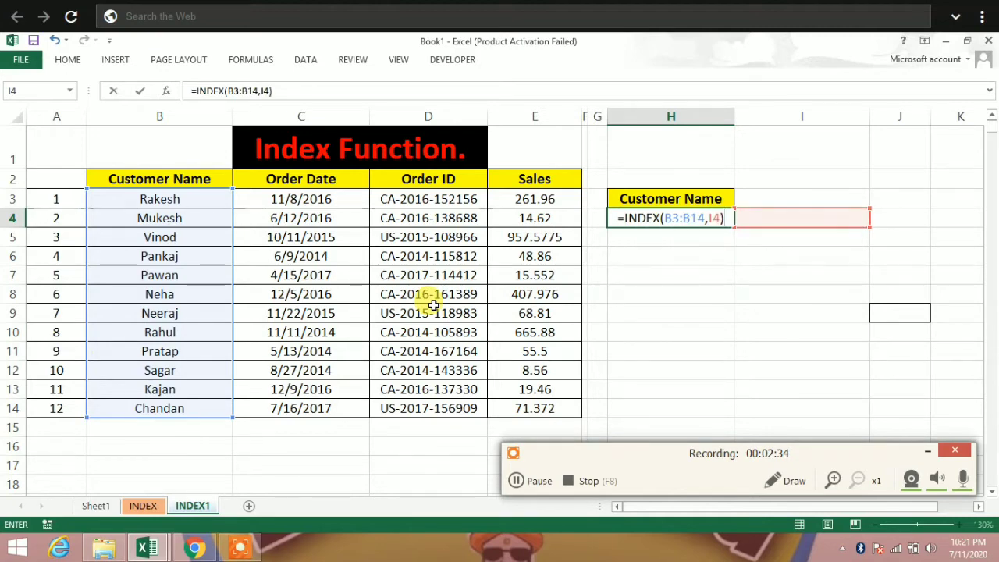
{"action": "key", "text": "Return"}
Enter row number 4 in cell I4 and compare the H4 result with the table entry numbered 4.
{"action": "key", "text": "Up"}
{"action": "key", "text": "Right"}
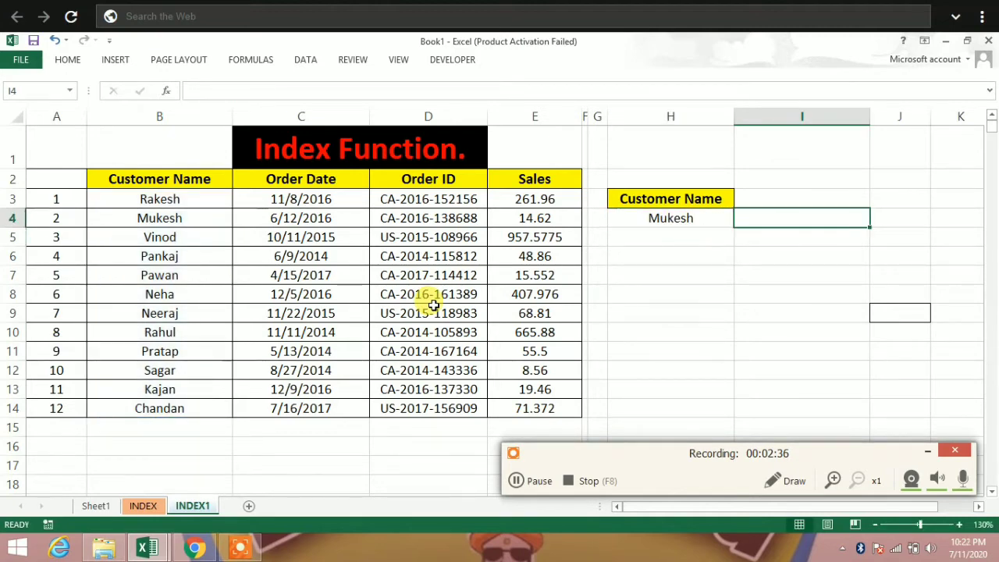
{"action": "type", "text": "4"}
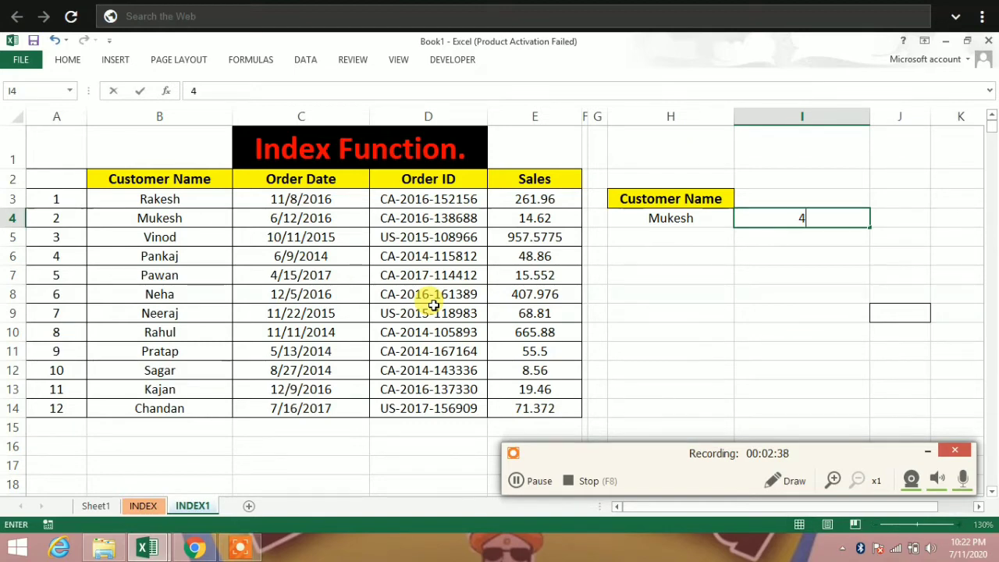
{"action": "key", "text": "Return"}
{"action": "key", "text": "Up"}
{"action": "key", "text": "Left"}
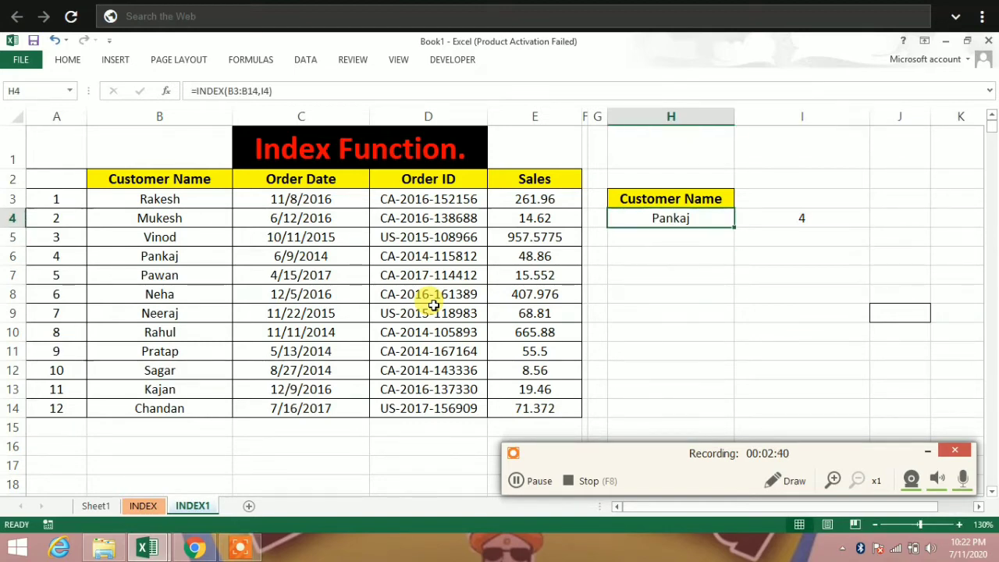
{"action": "left_click", "coordinate": [78, 261]}
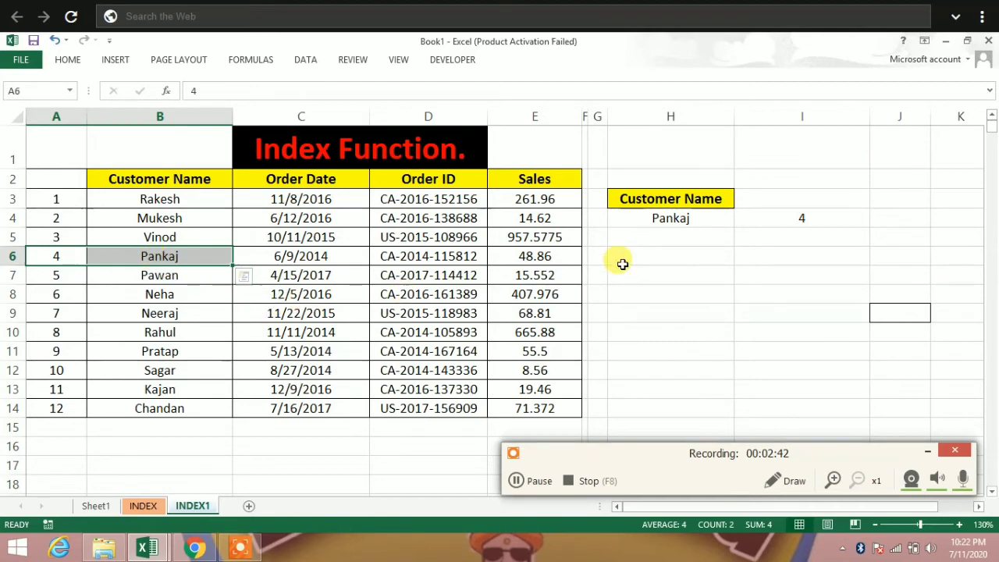
{"action": "left_click", "coordinate": [765, 218]}
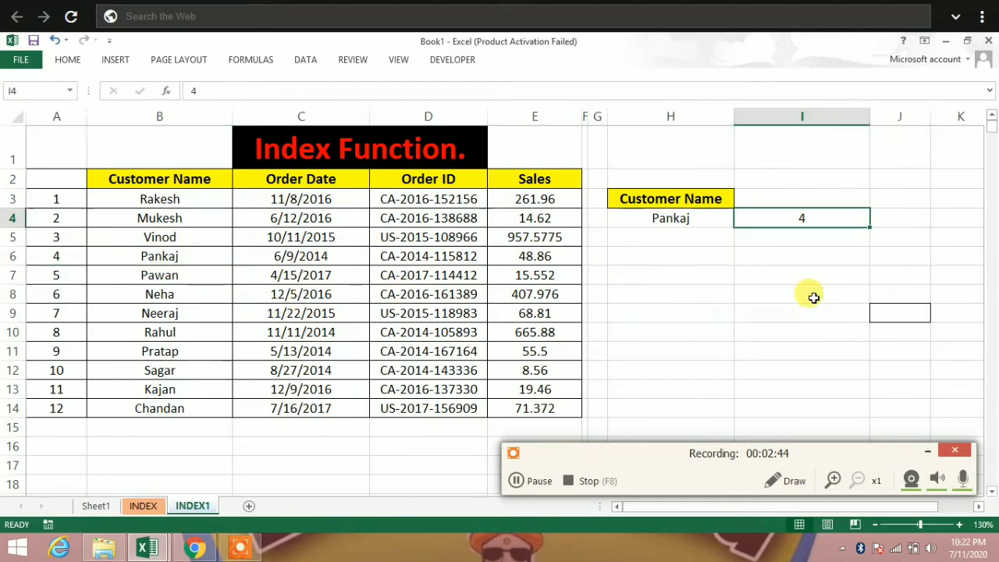
Enter row numbers 3 and 12 in turn in cell I4, and compare the H4 result with the table's twelfth entry.
{"action": "type", "text": "3"}
{"action": "key", "text": "Return"}
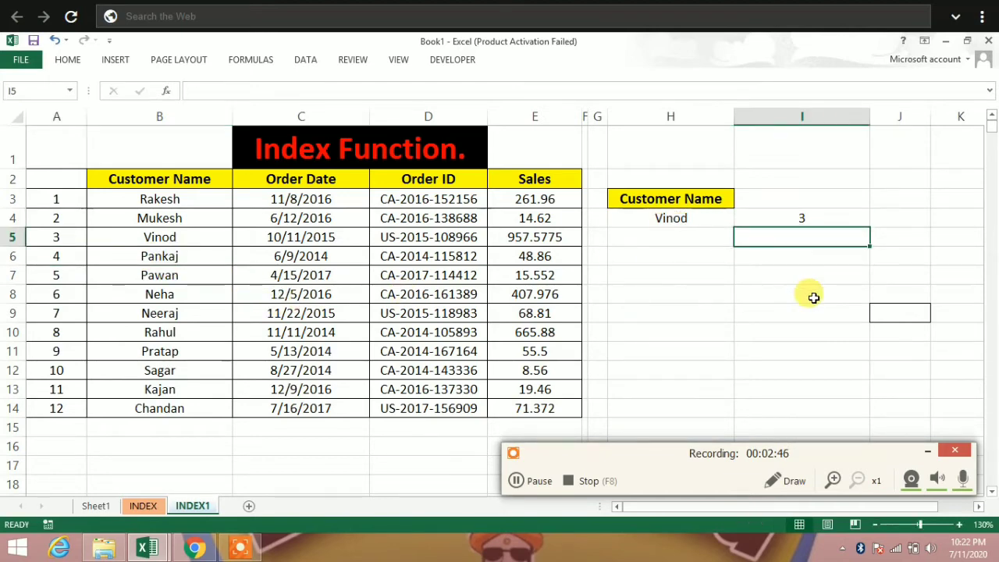
{"action": "left_click", "coordinate": [810, 219]}
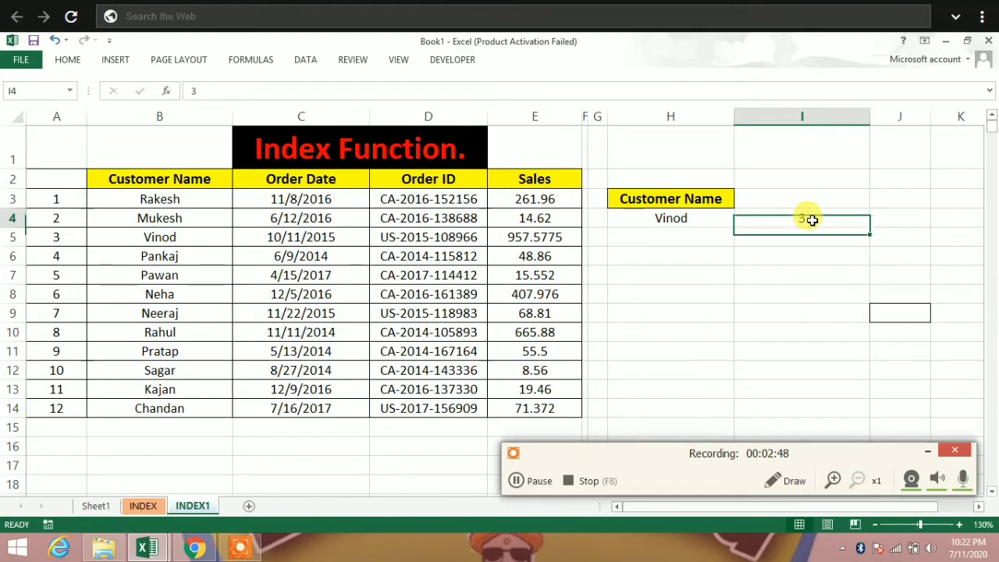
{"action": "type", "text": "12"}
{"action": "key", "text": "Return"}
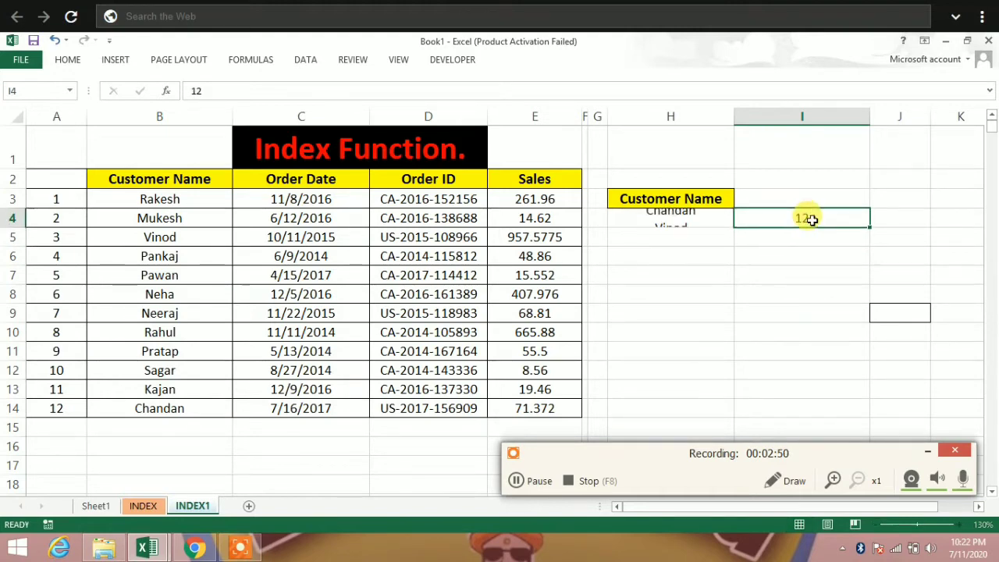
{"action": "left_click", "coordinate": [720, 218]}
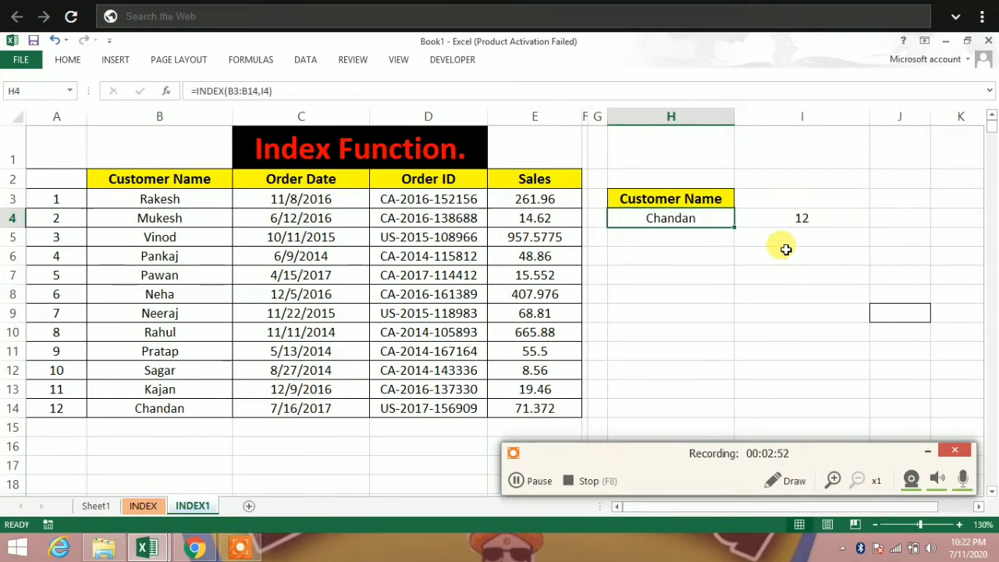
{"action": "left_click", "coordinate": [209, 407]}
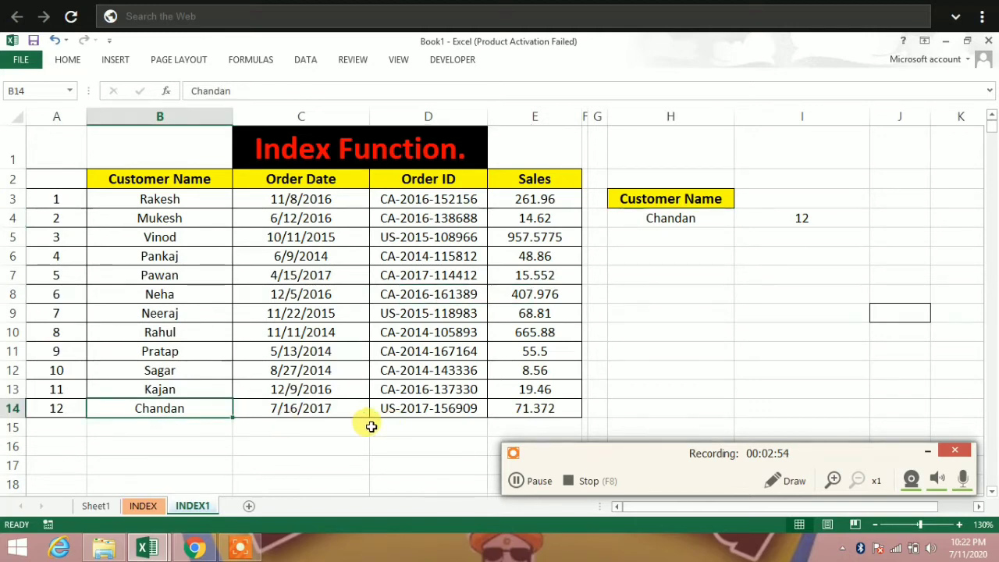
Review the row number in I4, the empty cell J4 beside it and the INDEX formula in H4.
{"action": "left_click", "coordinate": [665, 294]}
{"action": "left_click", "coordinate": [780, 220]}
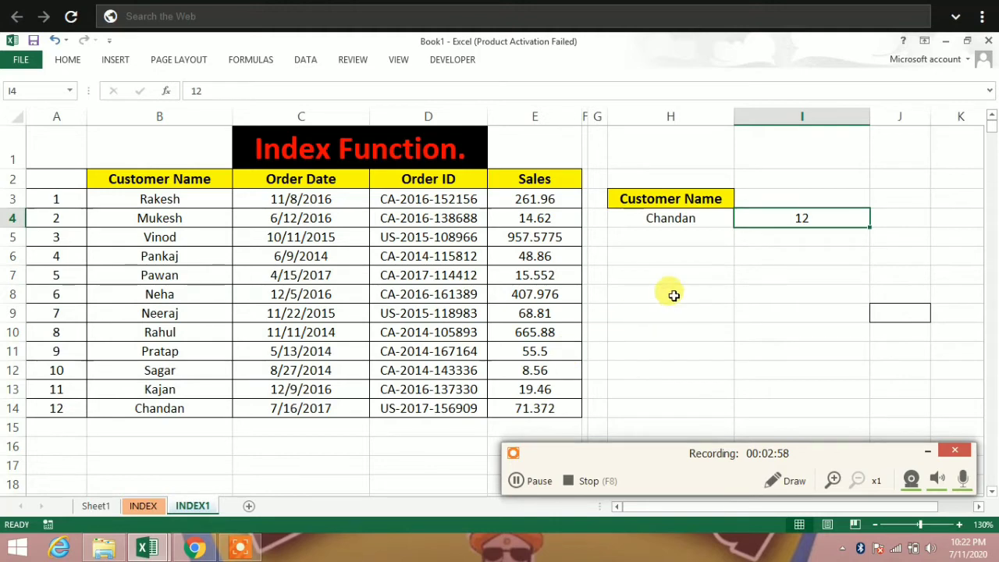
{"action": "left_click", "coordinate": [890, 217]}
{"action": "left_click", "coordinate": [797, 232]}
{"action": "left_click", "coordinate": [797, 225]}
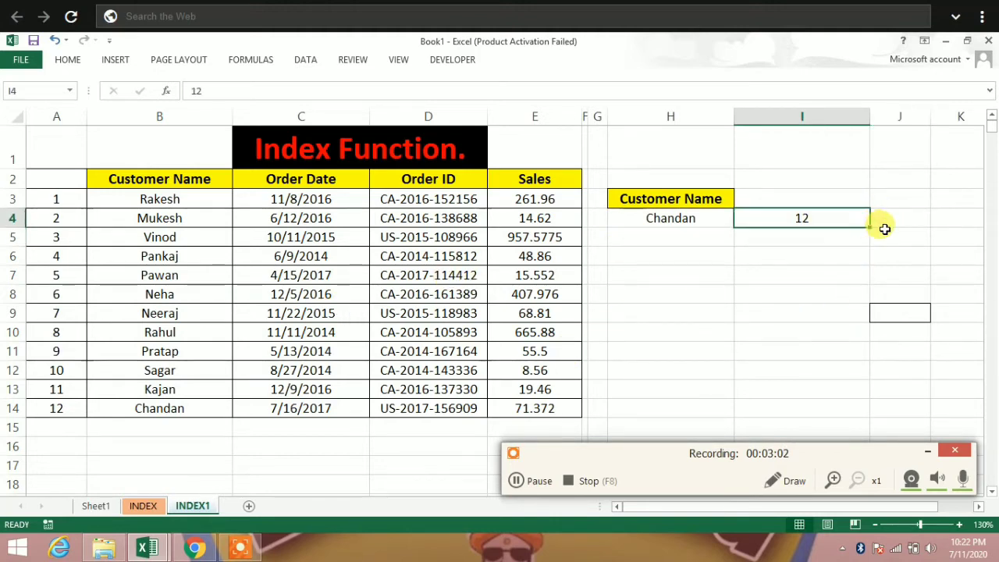
{"action": "left_click", "coordinate": [890, 220]}
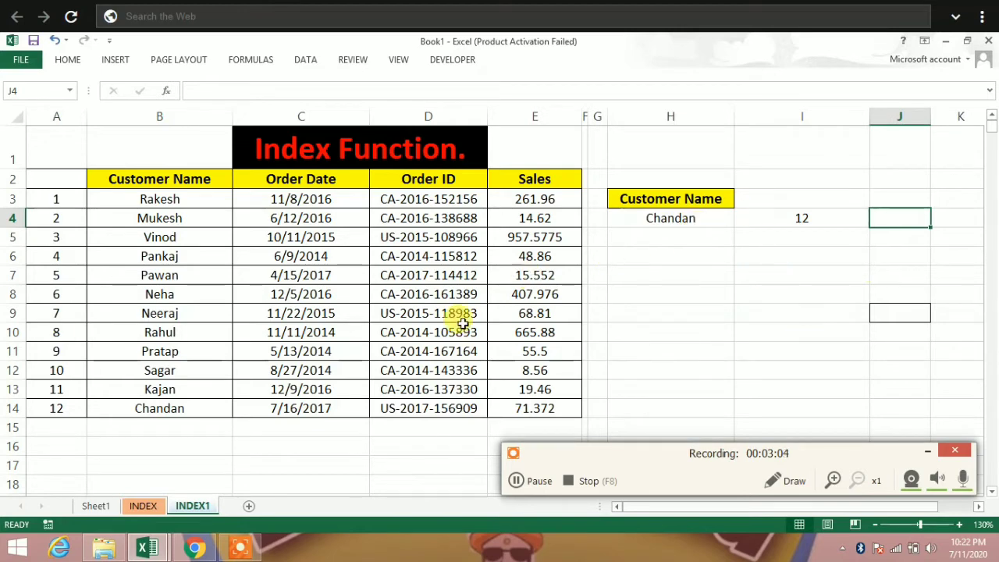
{"action": "left_click", "coordinate": [639, 224]}
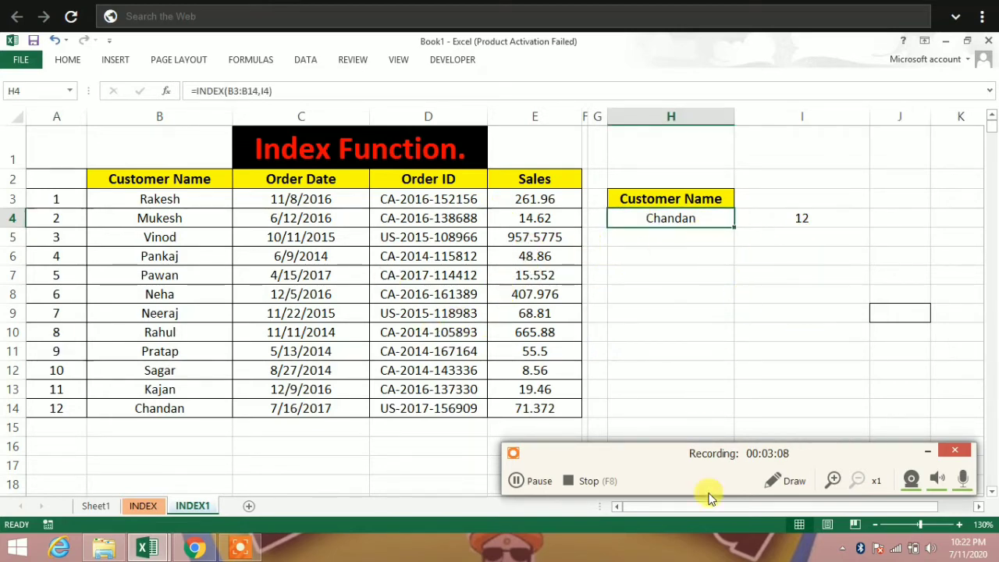
Draw red arrows across and down the sales table with the recorder's annotation tool, and clear them.
{"action": "left_click", "coordinate": [788, 481]}
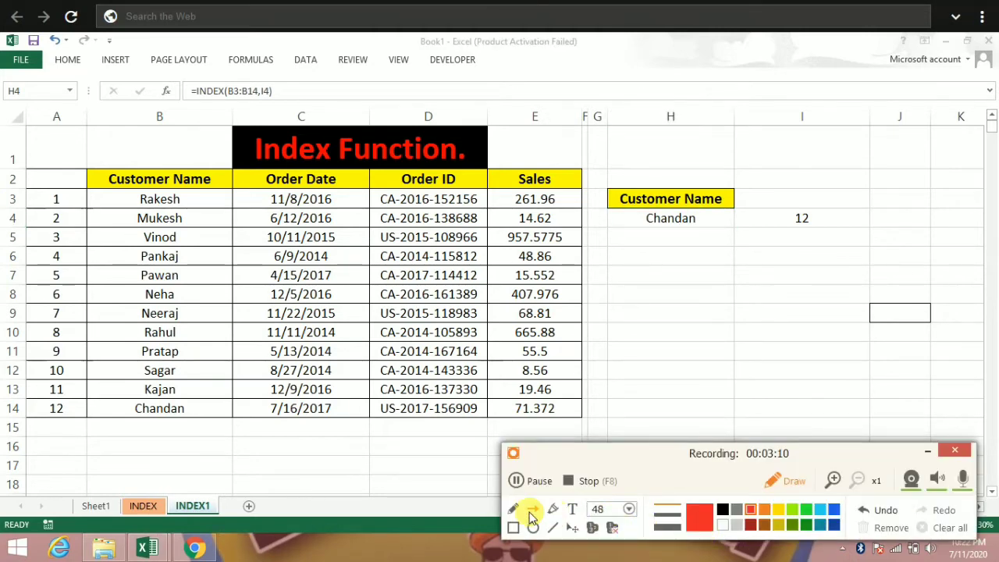
{"action": "left_click", "coordinate": [536, 512]}
{"action": "left_click_drag", "start_coordinate": [174, 329], "coordinate": [705, 327]}
{"action": "left_click_drag", "start_coordinate": [431, 201], "coordinate": [435, 304]}
{"action": "left_click_drag", "start_coordinate": [439, 406], "coordinate": [436, 415]}
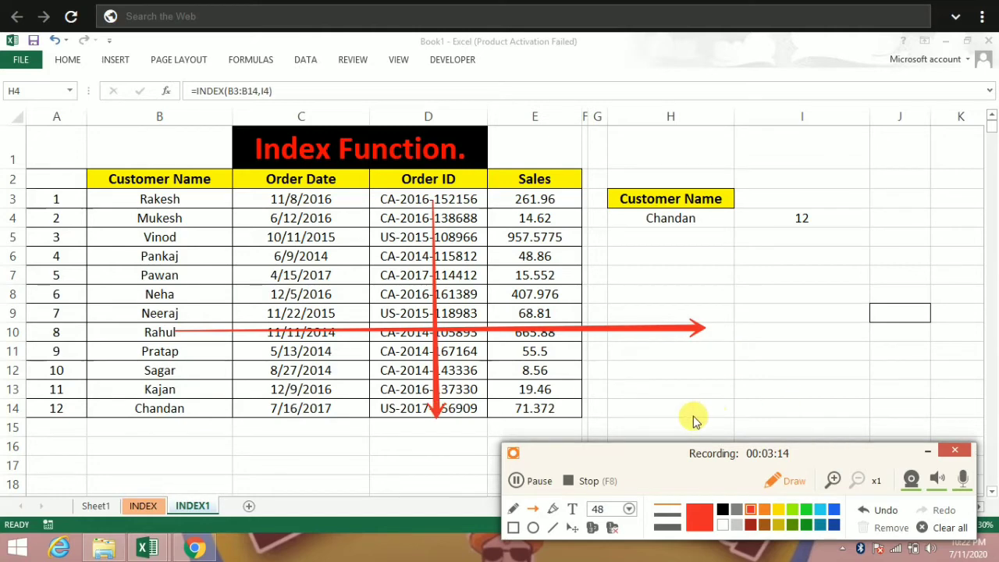
{"action": "left_click", "coordinate": [947, 527]}
{"action": "left_click", "coordinate": [783, 480]}
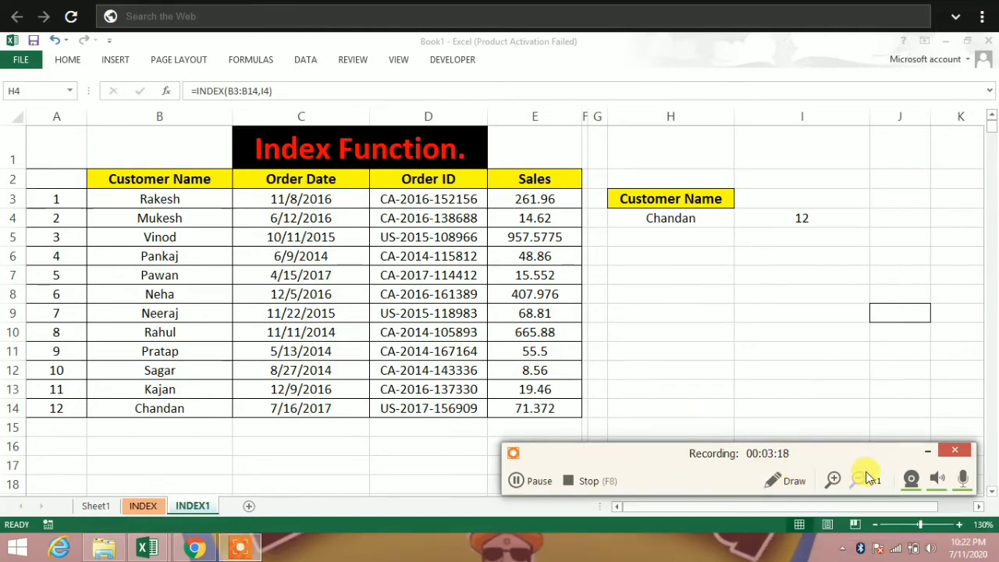
{"action": "left_click", "coordinate": [922, 459]}
Replace the formula in H4 with =INDEX(B3:E14,I4,J4) to look up by both row and column number.
{"action": "key", "text": "F2"}
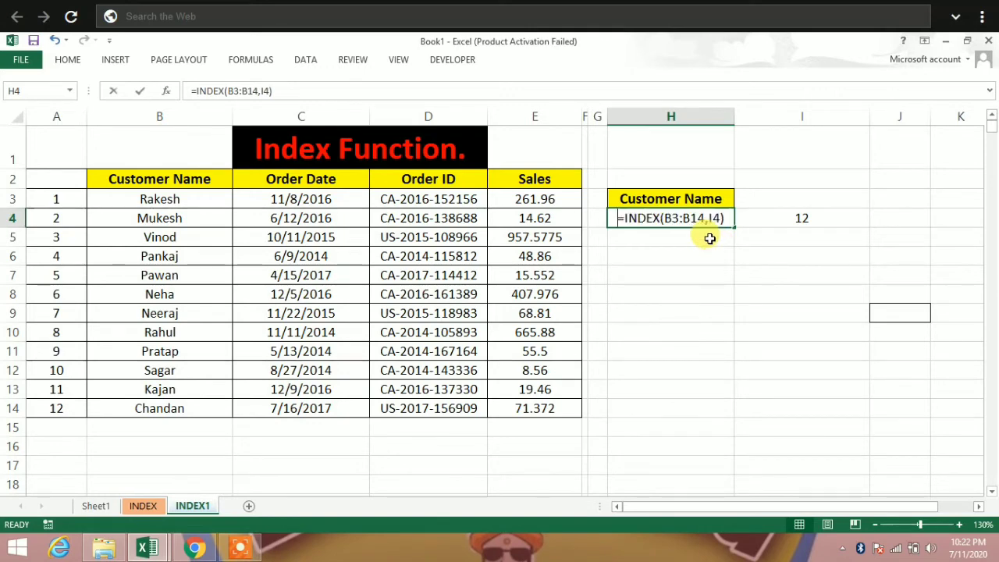
{"action": "key", "text": "Escape"}
{"action": "type", "text": "="}
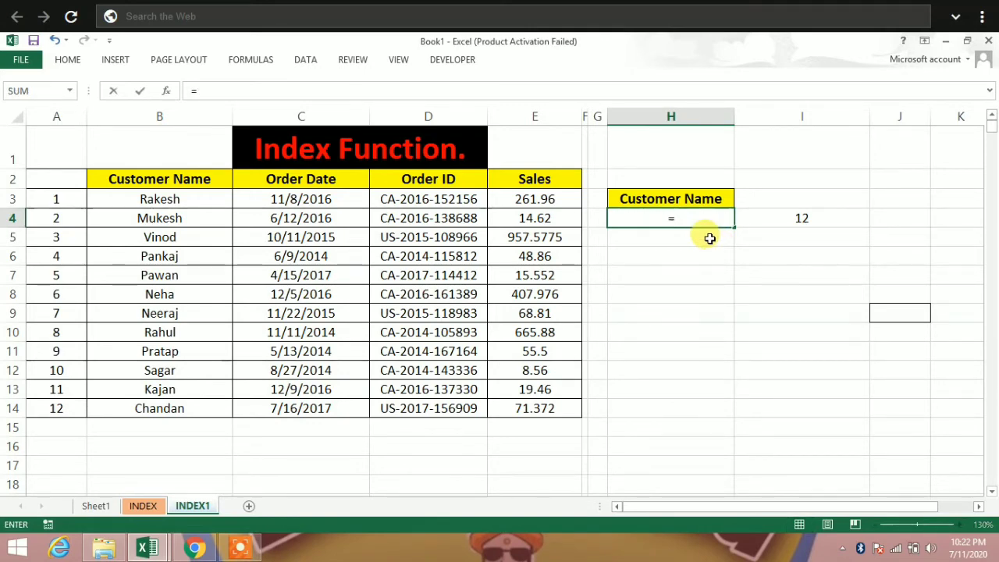
{"action": "type", "text": "ind"}
{"action": "key", "text": "Tab"}
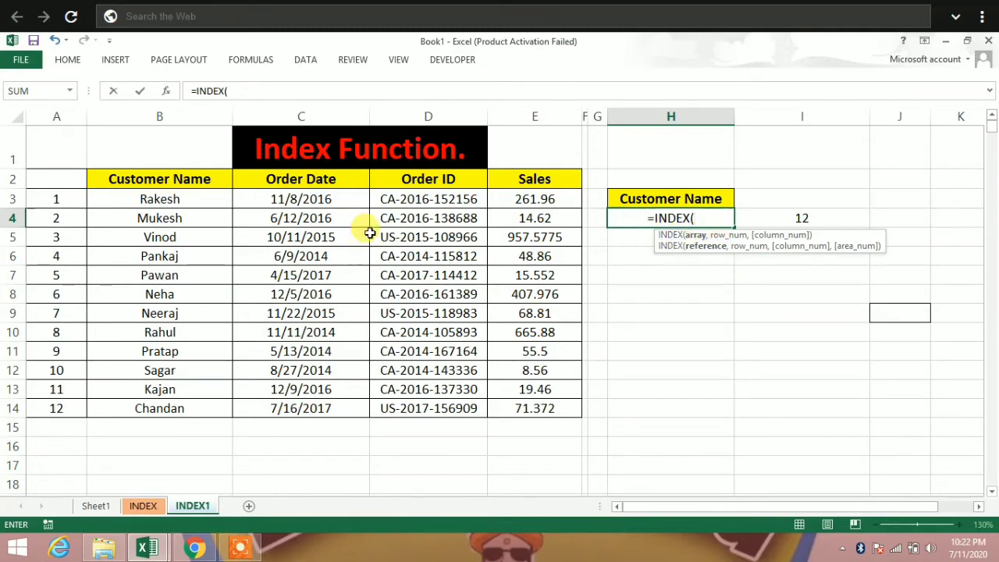
{"action": "left_click_drag", "start_coordinate": [161, 201], "coordinate": [519, 407]}
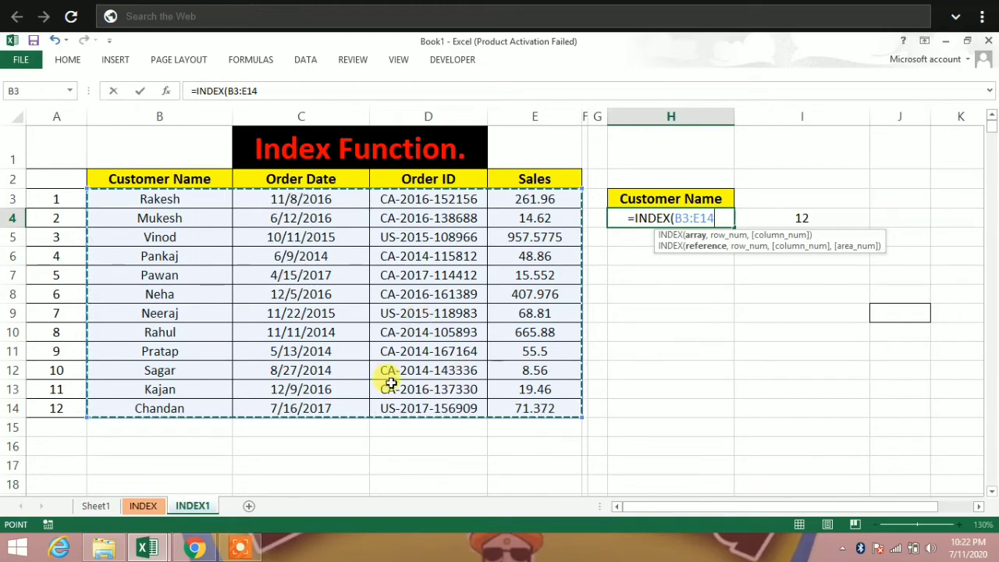
{"action": "type", "text": ","}
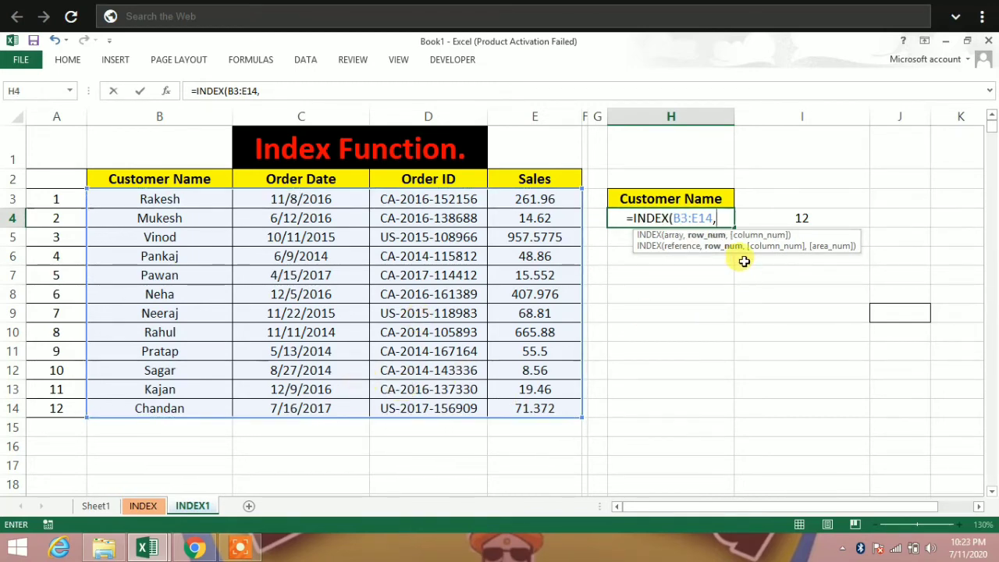
{"action": "left_click", "coordinate": [808, 224]}
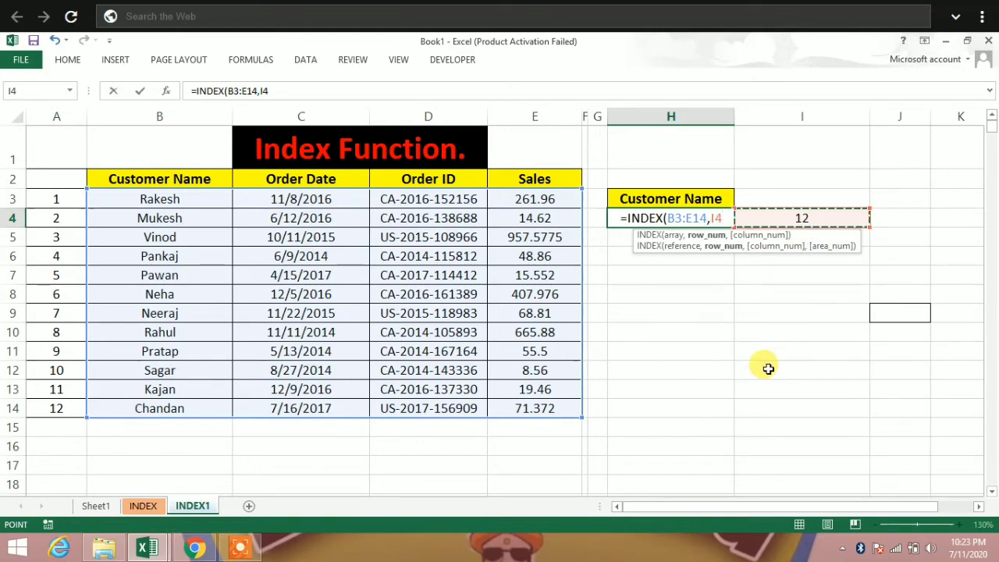
{"action": "type", "text": ","}
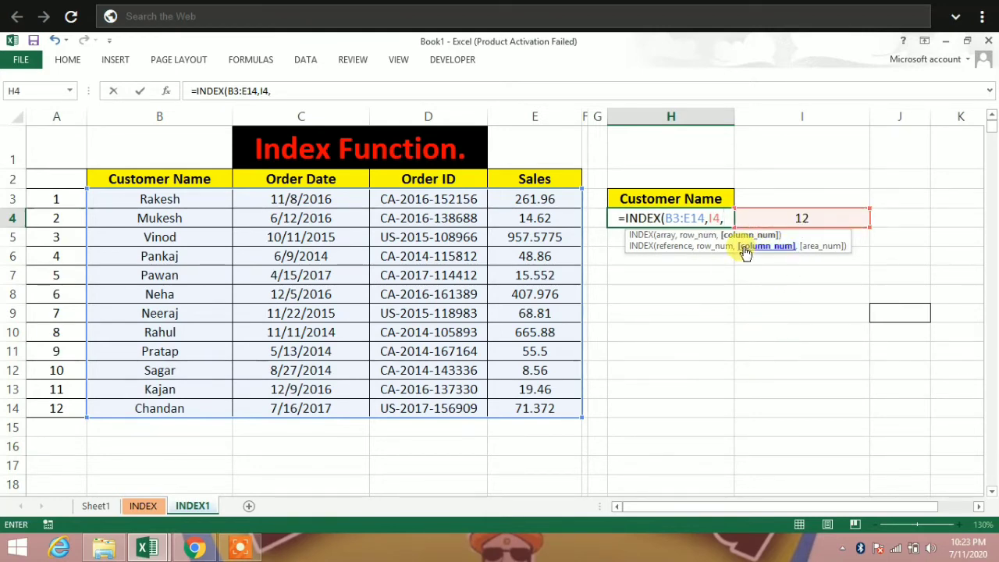
{"action": "left_click", "coordinate": [901, 222]}
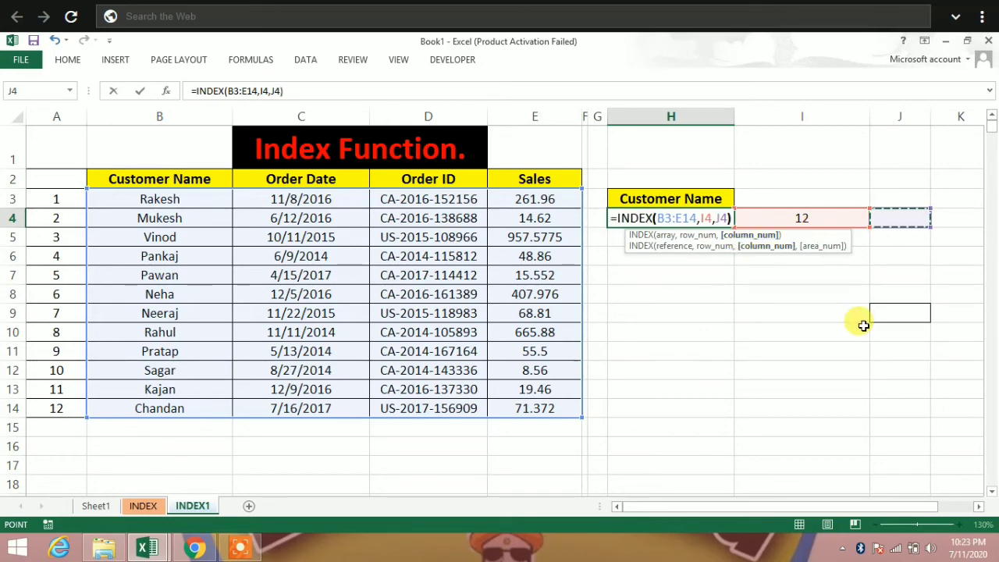
{"action": "type", "text": ")"}
{"action": "key", "text": "Return"}
Enter column number 4 in cell J4 and check the H4 result against the row and column inputs.
{"action": "key", "text": "Up"}
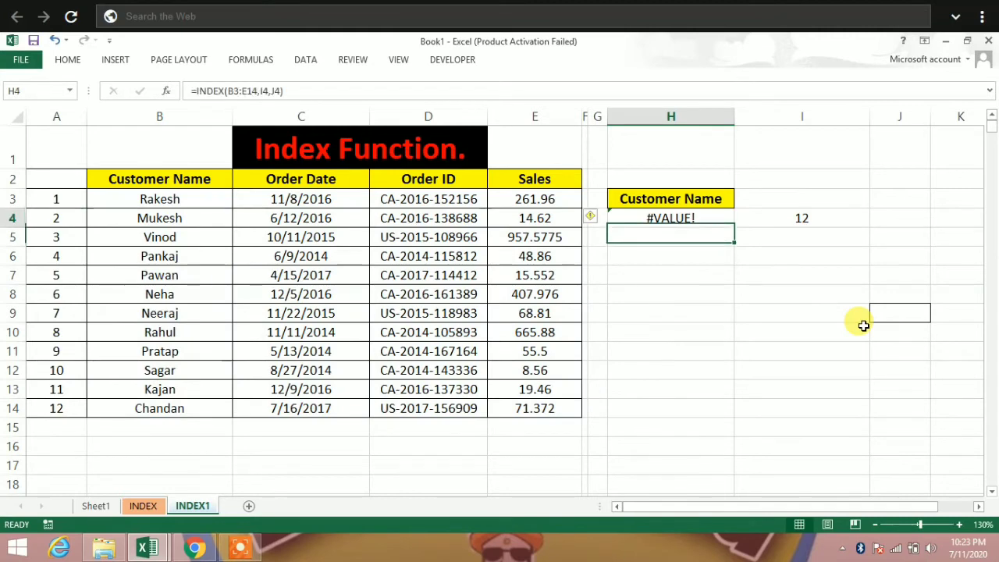
{"action": "key", "text": "Right"}
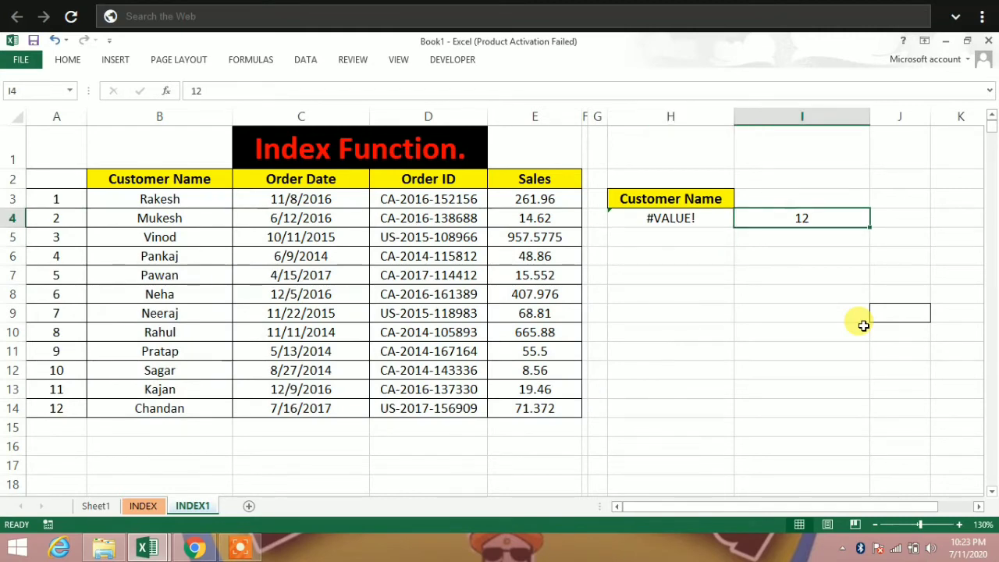
{"action": "key", "text": "Right"}
{"action": "key", "text": "Return"}
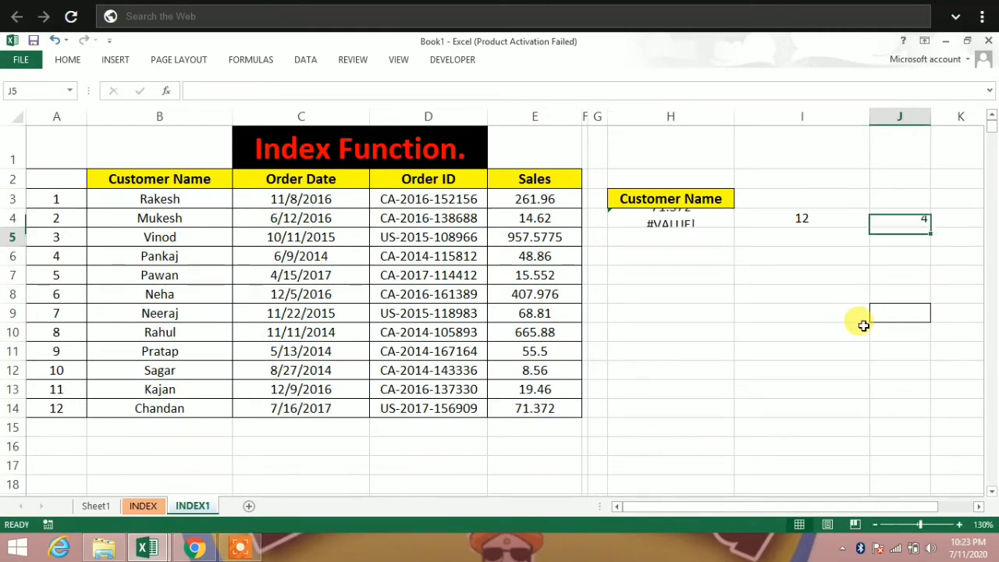
{"action": "key", "text": "Left"}
{"action": "key", "text": "Left"}
{"action": "key", "text": "Up"}
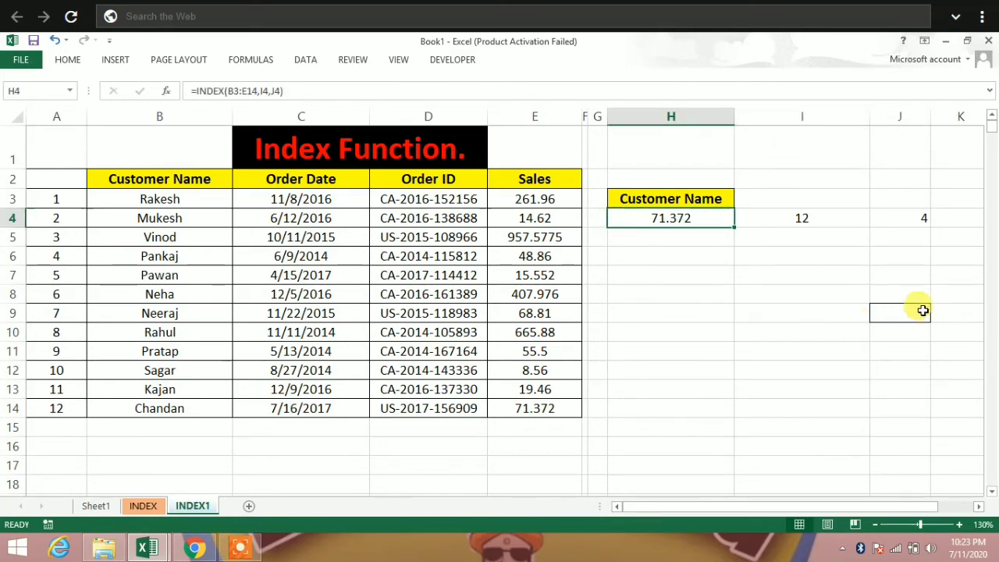
{"action": "left_click", "coordinate": [806, 221]}
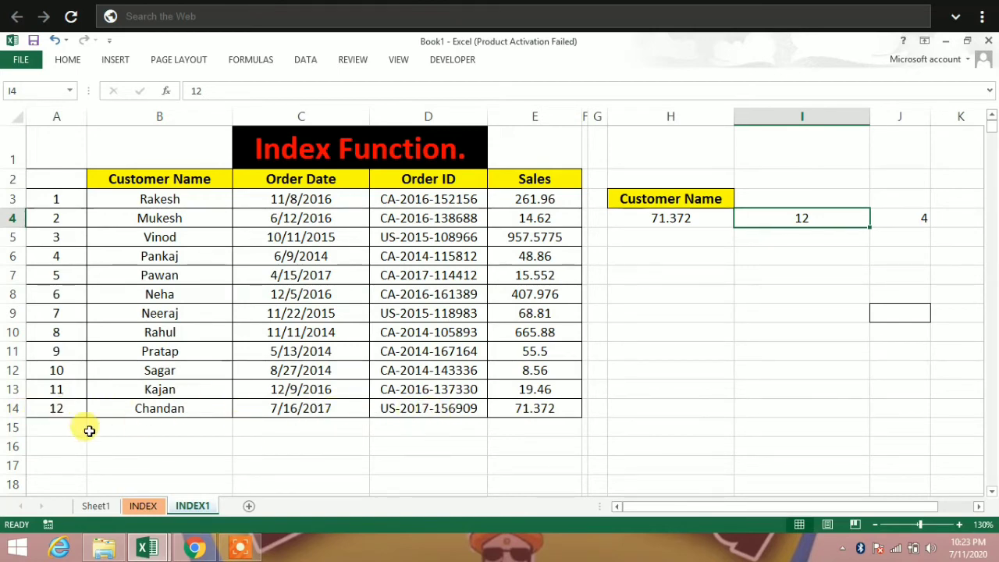
{"action": "left_click", "coordinate": [902, 218]}
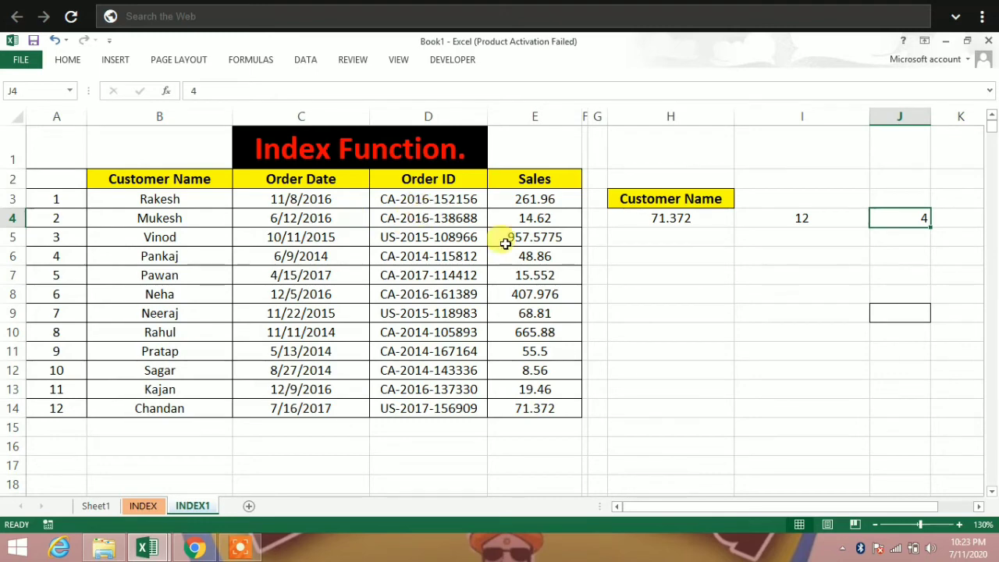
Set the row number in I4 to 10 and the column number in J4 to 3.
{"action": "left_click", "coordinate": [767, 215]}
{"action": "type", "text": "10"}
{"action": "key", "text": "Return"}
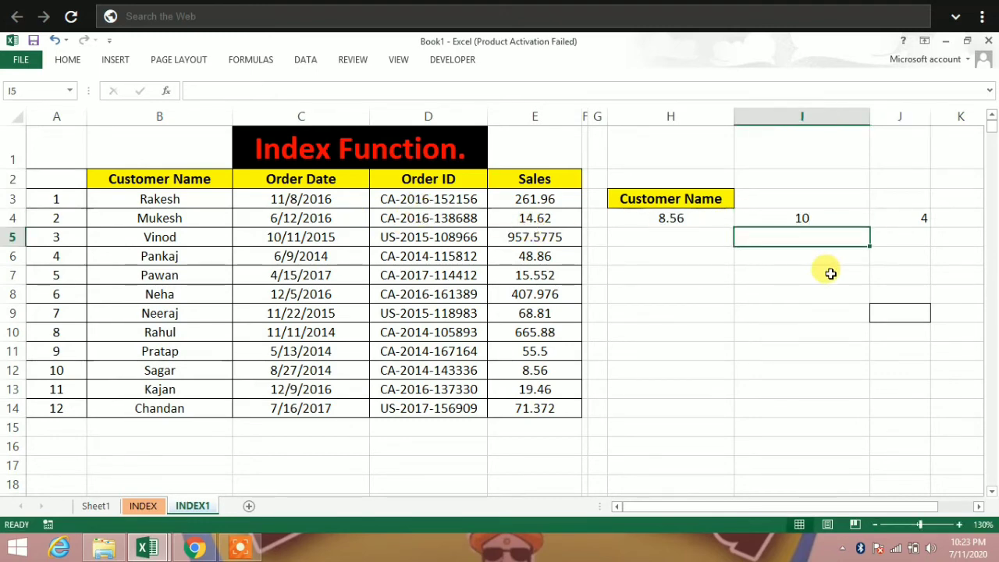
{"action": "left_click", "coordinate": [894, 215]}
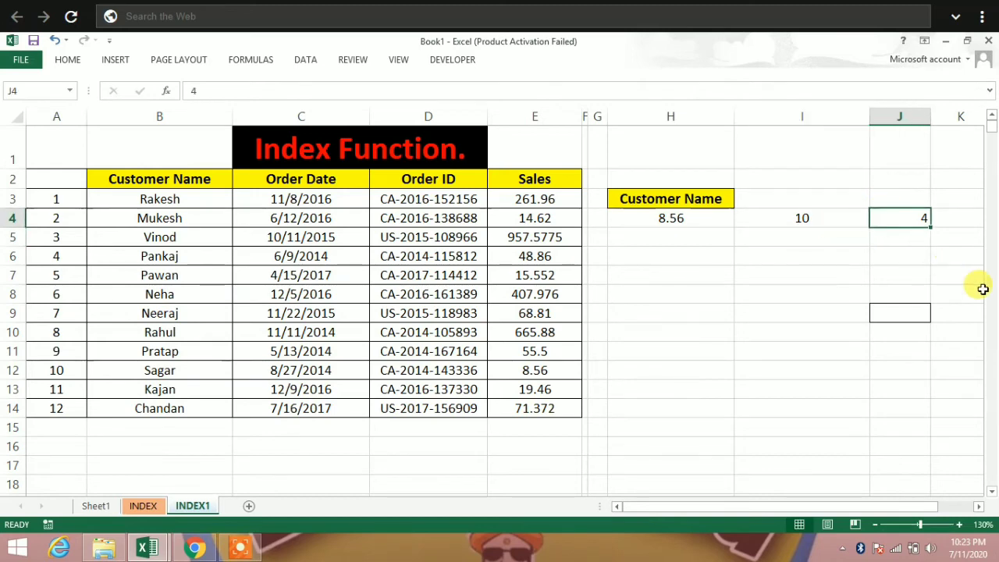
{"action": "key", "text": "BackSpace"}
{"action": "type", "text": "3"}
{"action": "key", "text": "Return"}
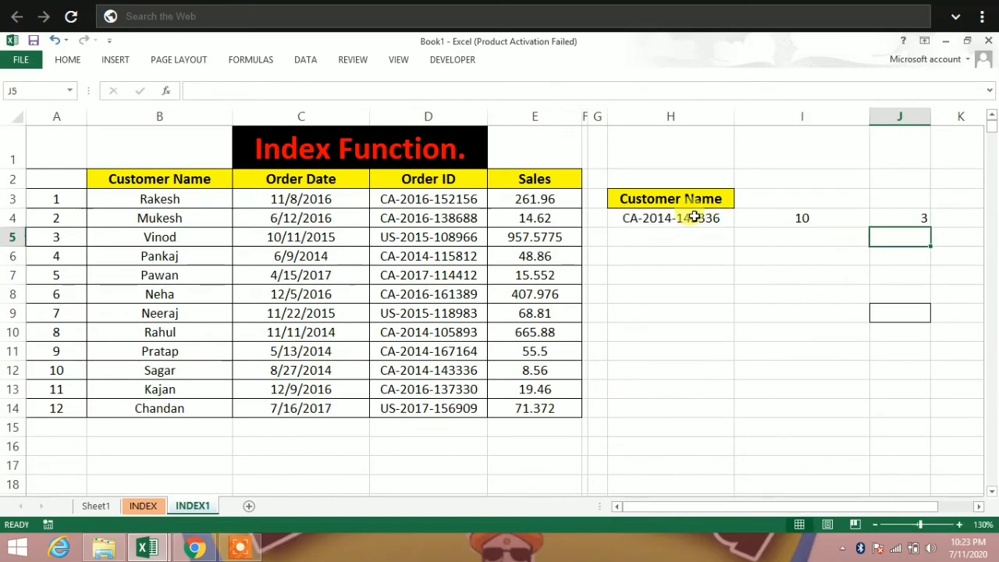
Trace row 10 of the table across to its third column to compare it with the H4 result.
{"action": "left_click", "coordinate": [773, 220]}
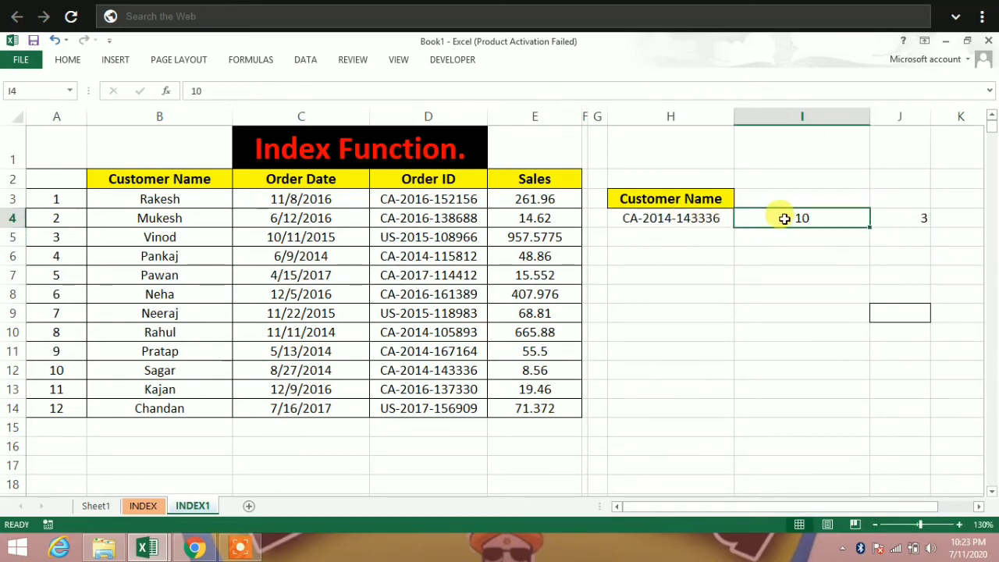
{"action": "left_click_drag", "start_coordinate": [54, 370], "coordinate": [535, 371]}
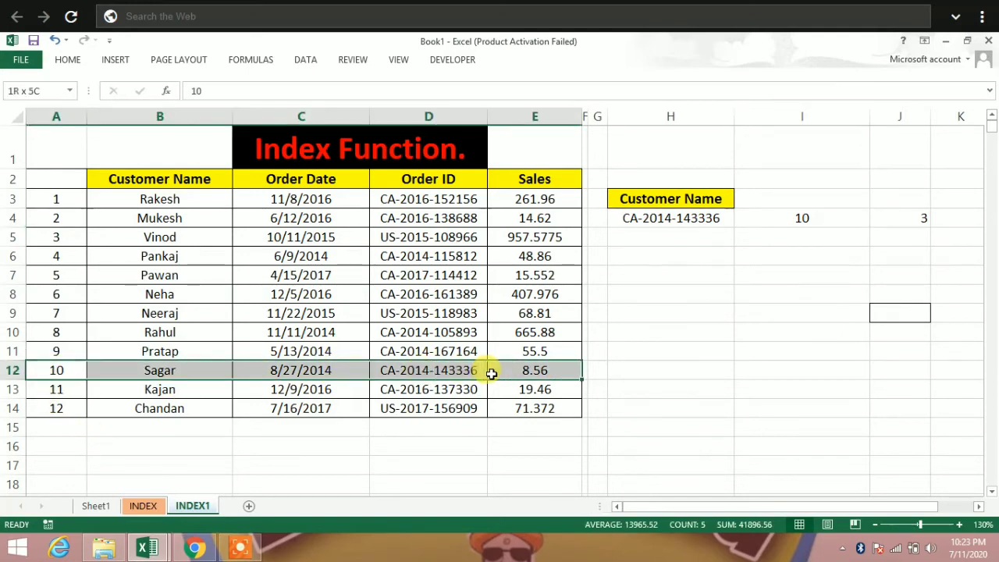
{"action": "left_click", "coordinate": [534, 370]}
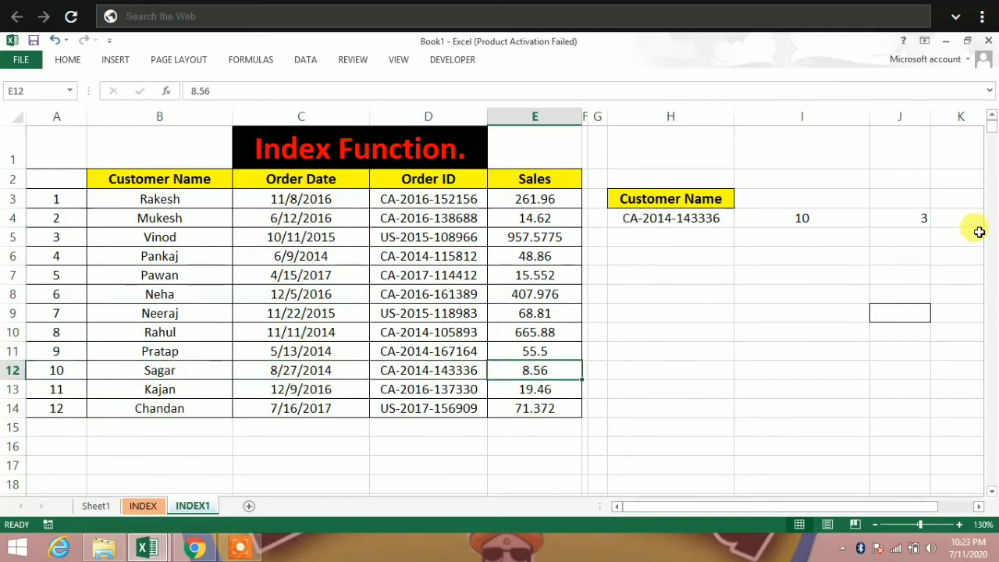
{"action": "left_click", "coordinate": [903, 222]}
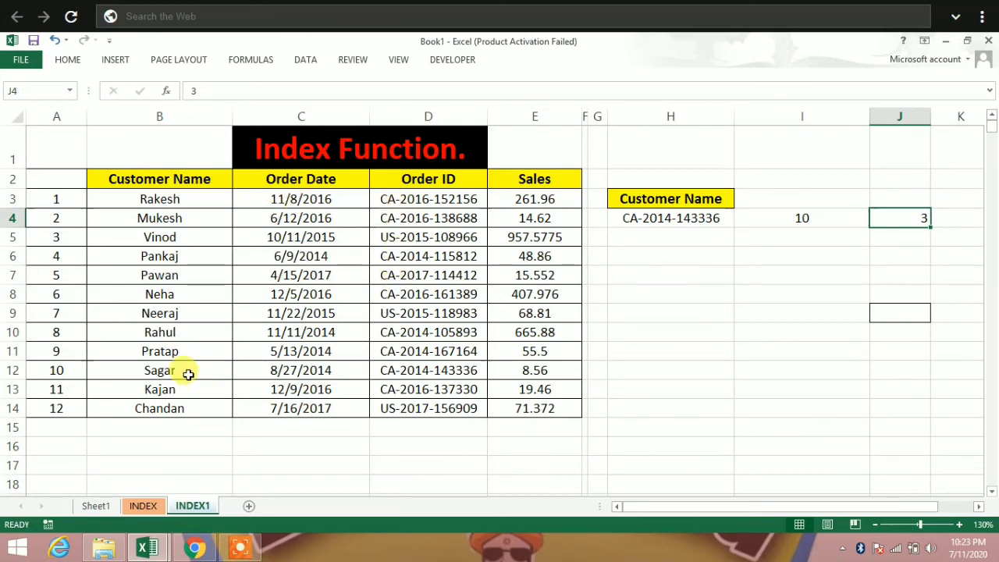
{"action": "left_click_drag", "start_coordinate": [187, 372], "coordinate": [433, 371]}
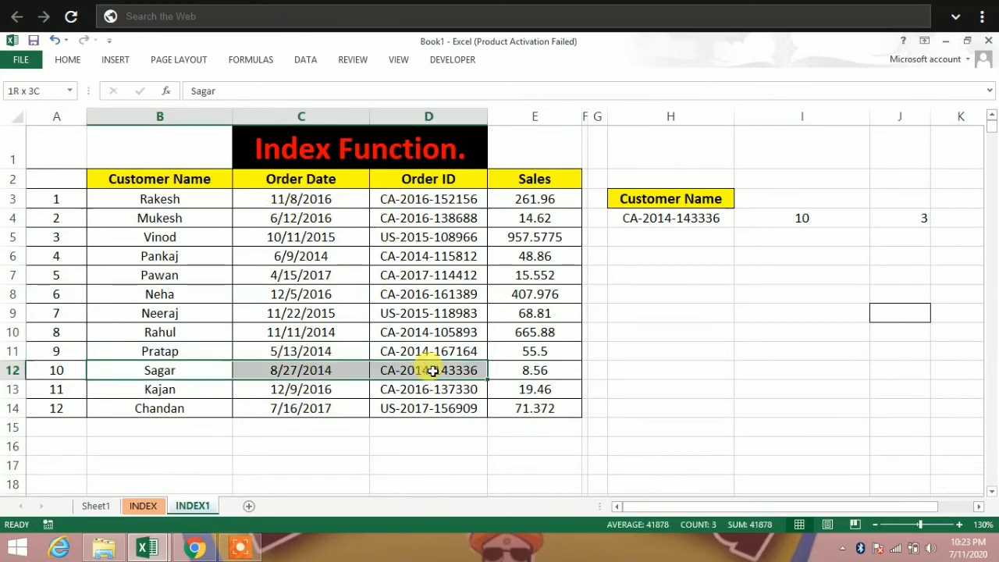
{"action": "left_click_drag", "start_coordinate": [547, 352], "coordinate": [649, 354]}
Set the row number in I4 to 2 and the column number in J4 to 4, and compare the H4 result with the table.
{"action": "left_click", "coordinate": [789, 220]}
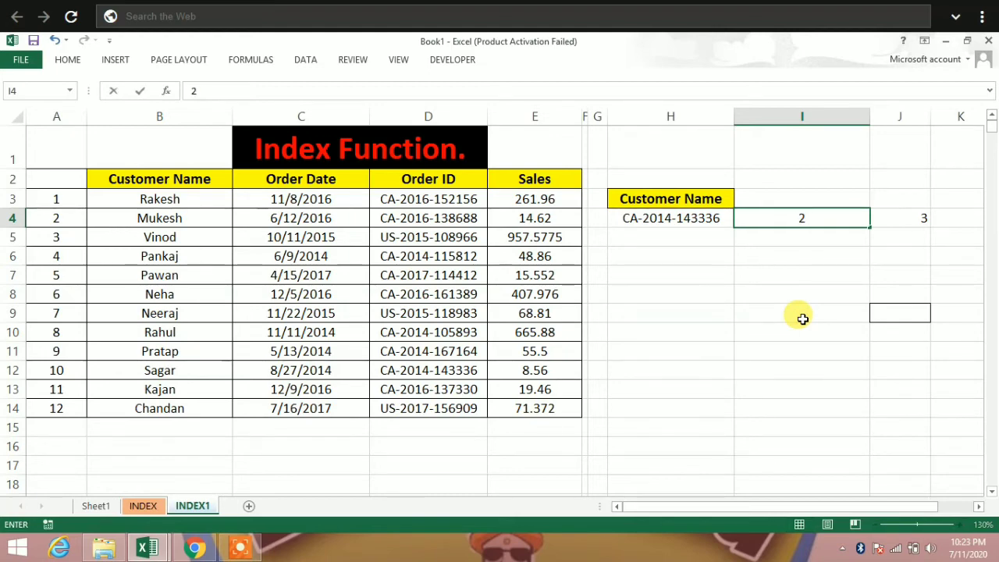
{"action": "key", "text": "Return"}
{"action": "key", "text": "Right"}
{"action": "key", "text": "Up"}
{"action": "type", "text": "4"}
{"action": "key", "text": "Return"}
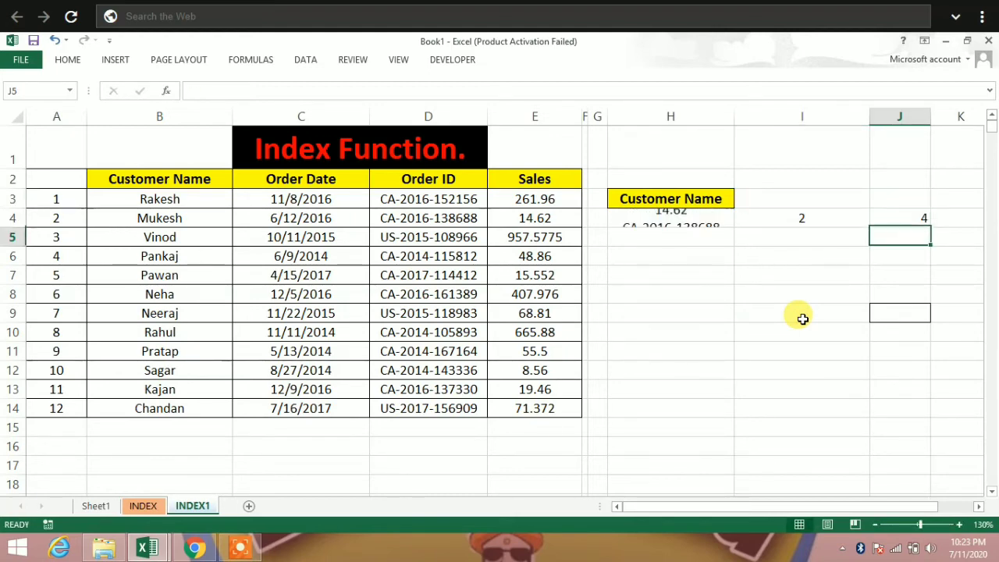
{"action": "left_click", "coordinate": [670, 220]}
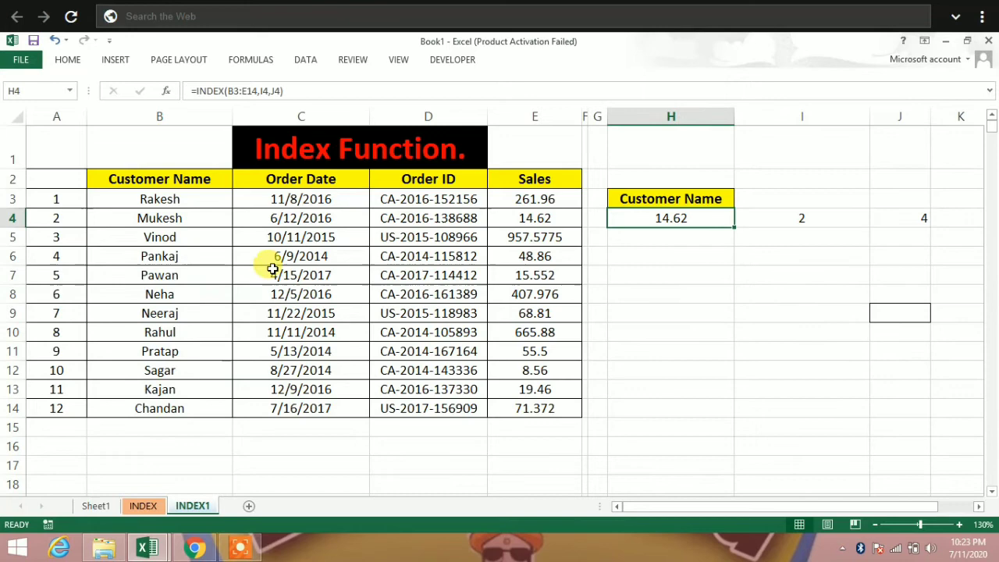
{"action": "left_click", "coordinate": [552, 216]}
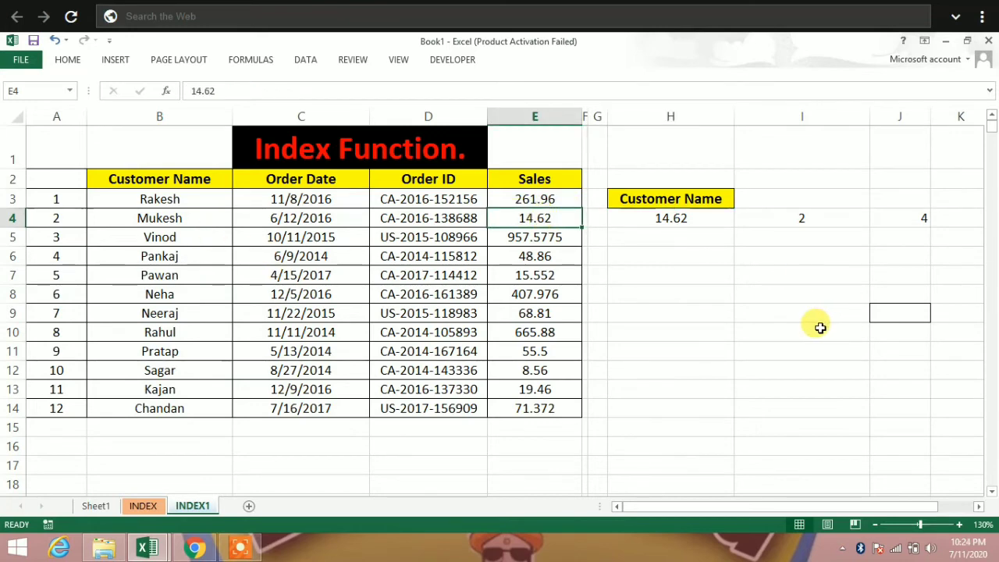
{"action": "left_click", "coordinate": [730, 294]}
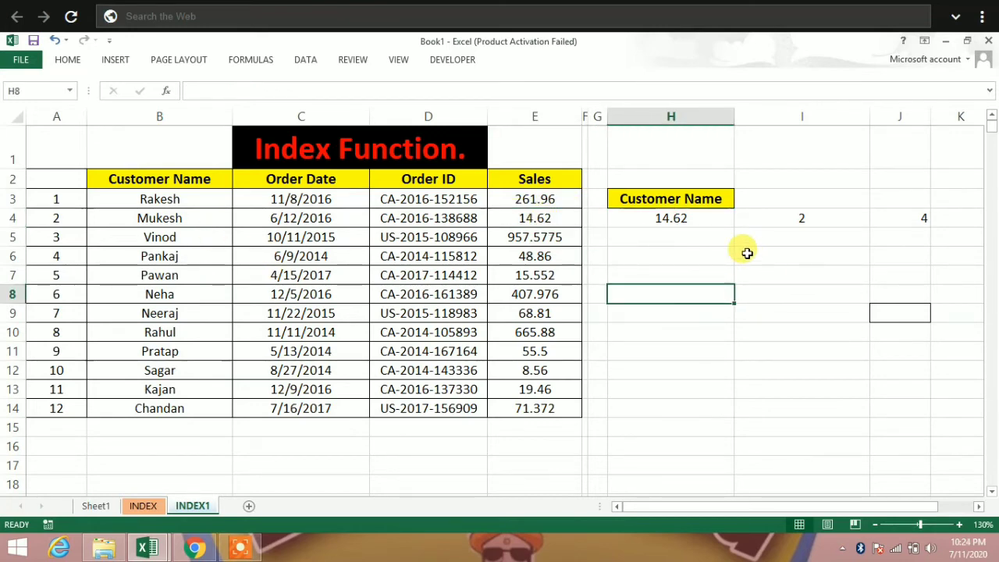
{"action": "left_click", "coordinate": [189, 352]}
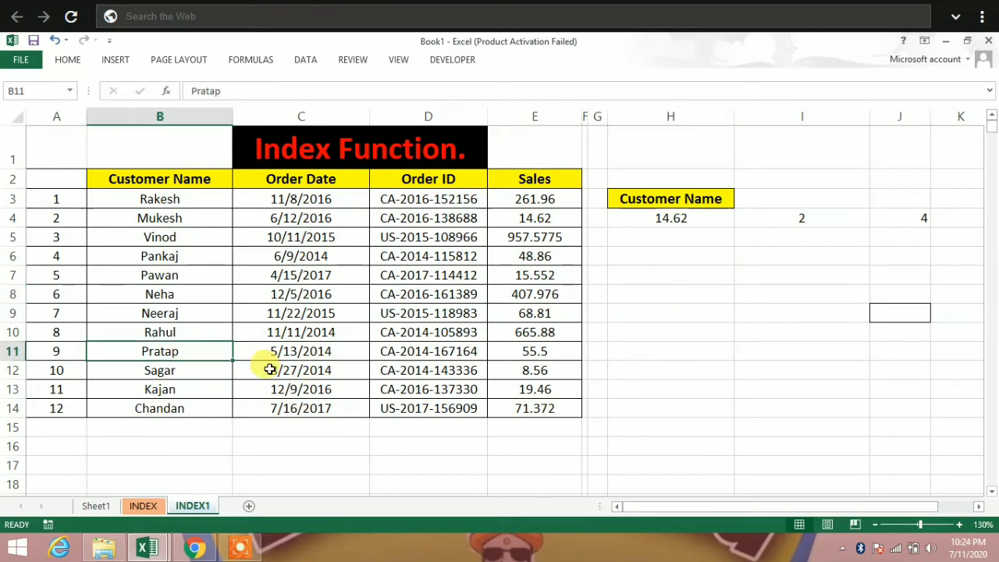
{"action": "left_click", "coordinate": [725, 294]}
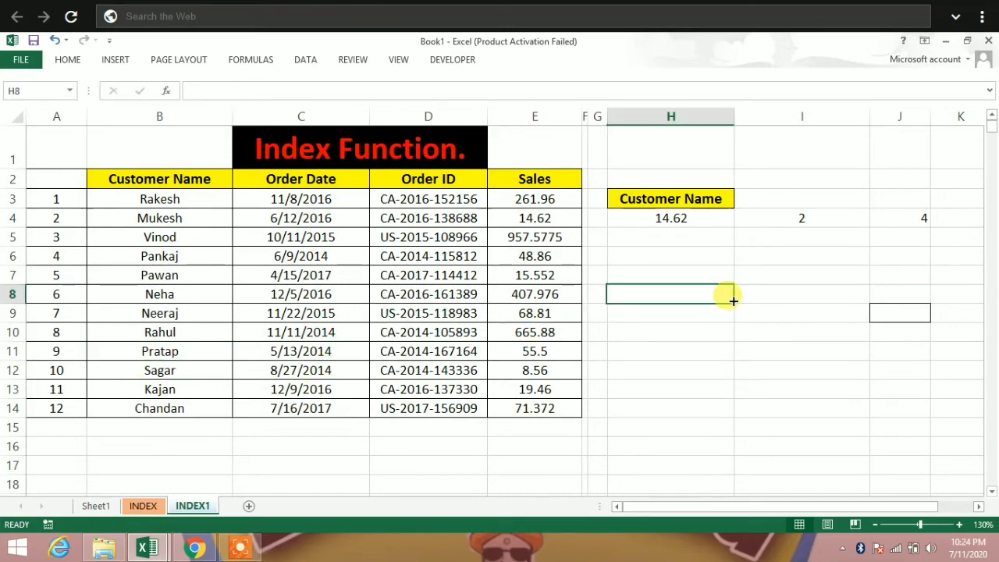
{"action": "left_click", "coordinate": [520, 425]}
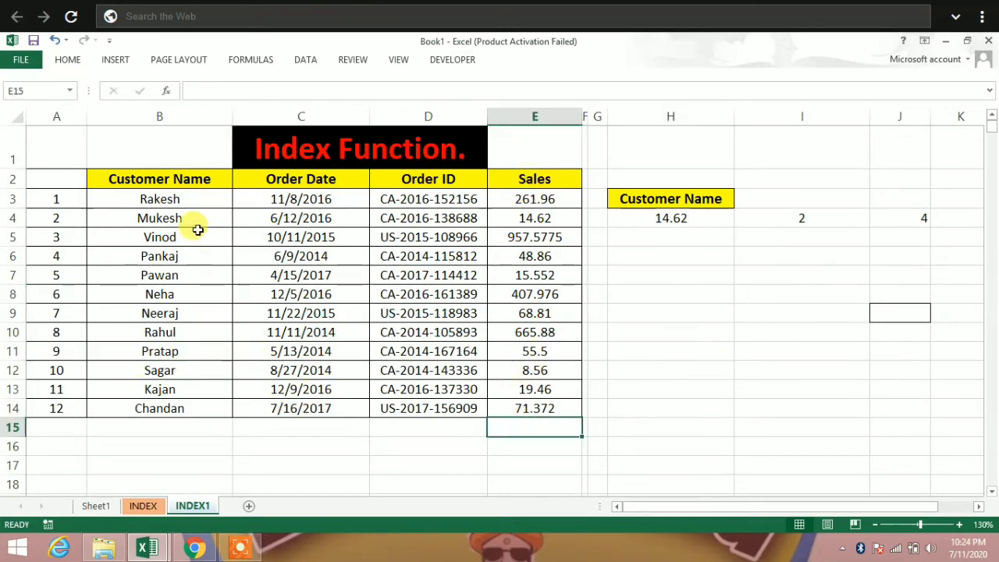
Copy the Customer Name column with its header from B2:B14 to the range starting at H3.
{"action": "left_click_drag", "start_coordinate": [185, 181], "coordinate": [192, 403]}
{"action": "left_click_drag", "start_coordinate": [272, 371], "coordinate": [213, 407]}
{"action": "key", "text": "ctrl+c"}
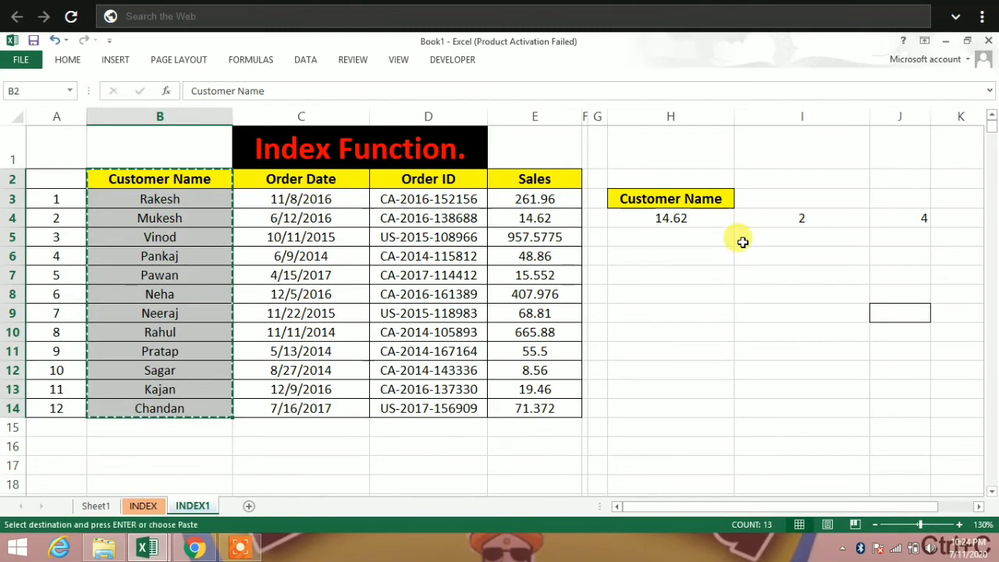
{"action": "left_click", "coordinate": [692, 199]}
{"action": "key", "text": "ctrl+v"}
Clear the row and column numbers from cells I4 and J4.
{"action": "left_click_drag", "start_coordinate": [790, 228], "coordinate": [910, 214]}
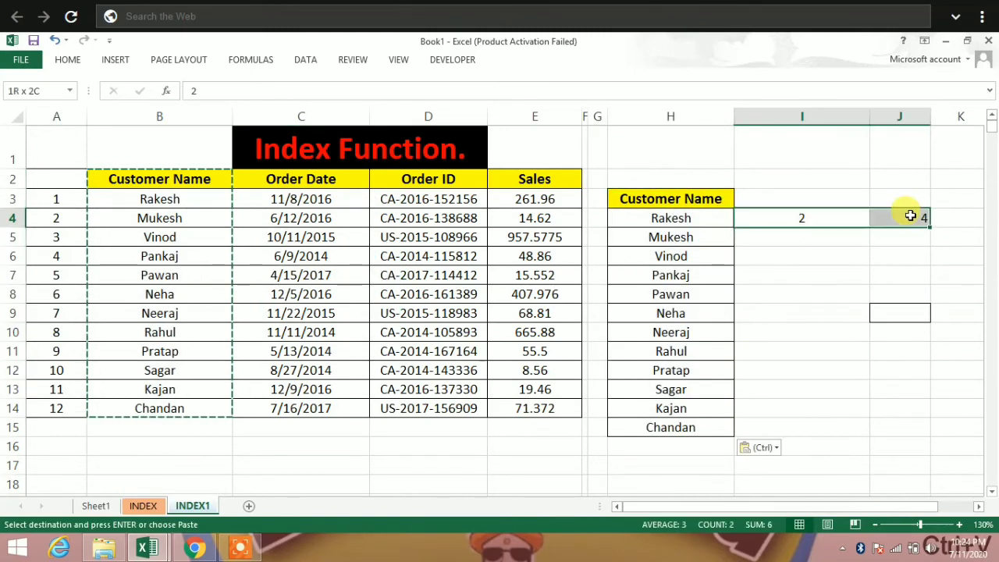
{"action": "key", "text": "Delete"}
{"action": "key", "text": "Up"}
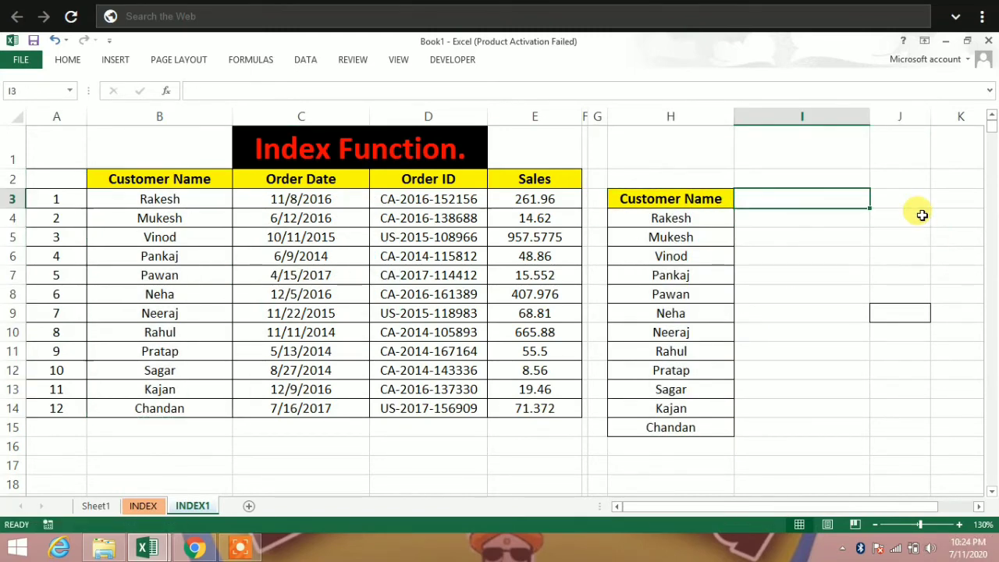
Copy the Sales header from E2 to I3, beside the copied Customer Name header.
{"action": "key", "text": "Left"}
{"action": "key", "text": "Up"}
{"action": "key", "text": "Left"}
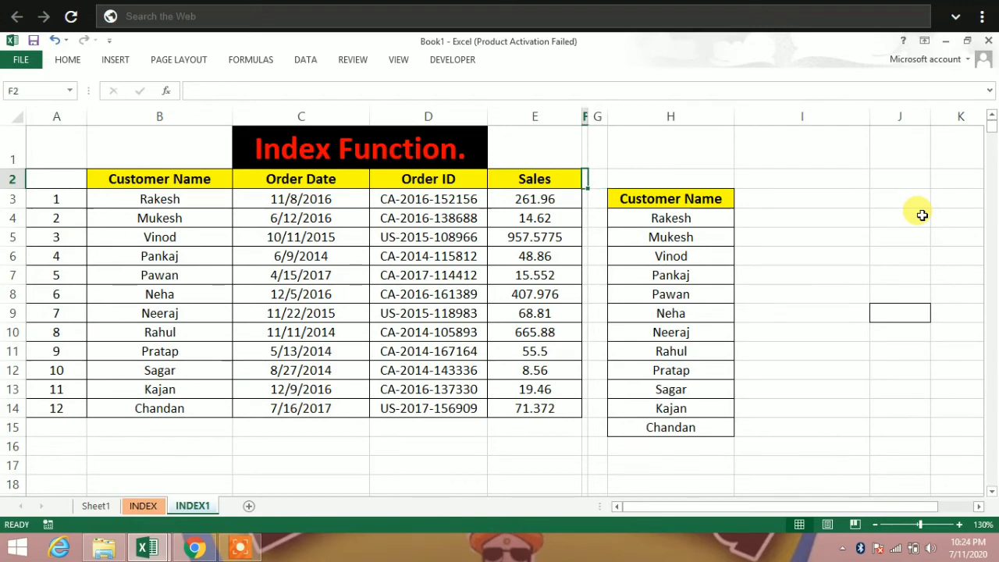
{"action": "key", "text": "Left"}
{"action": "key", "text": "ctrl+c"}
{"action": "key", "text": "Right"}
{"action": "key", "text": "Right"}
{"action": "key", "text": "Right"}
{"action": "key", "text": "Right"}
{"action": "key", "text": "Down"}
{"action": "key", "text": "ctrl+v"}
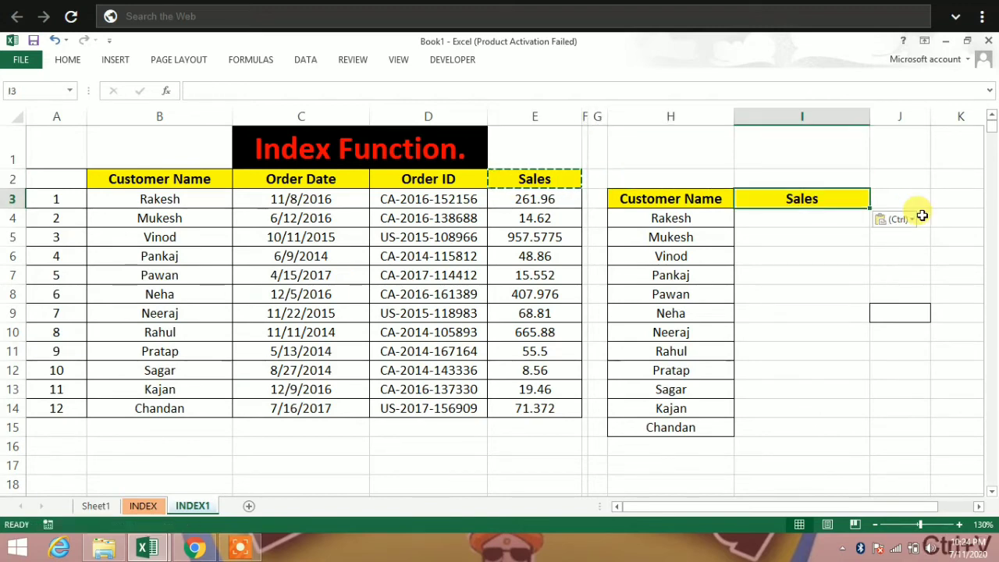
{"action": "key", "text": "Return"}
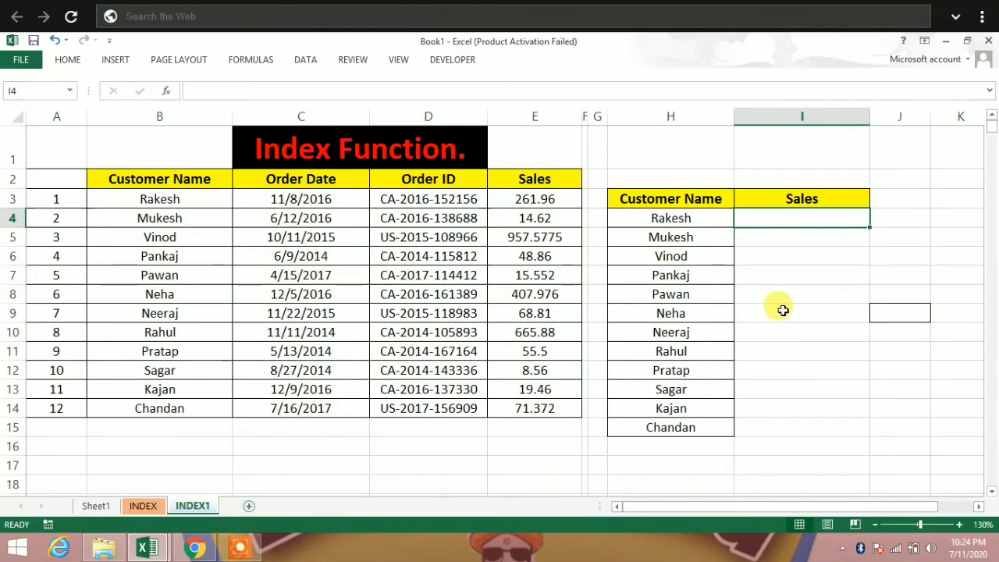
{"action": "left_click", "coordinate": [179, 217]}
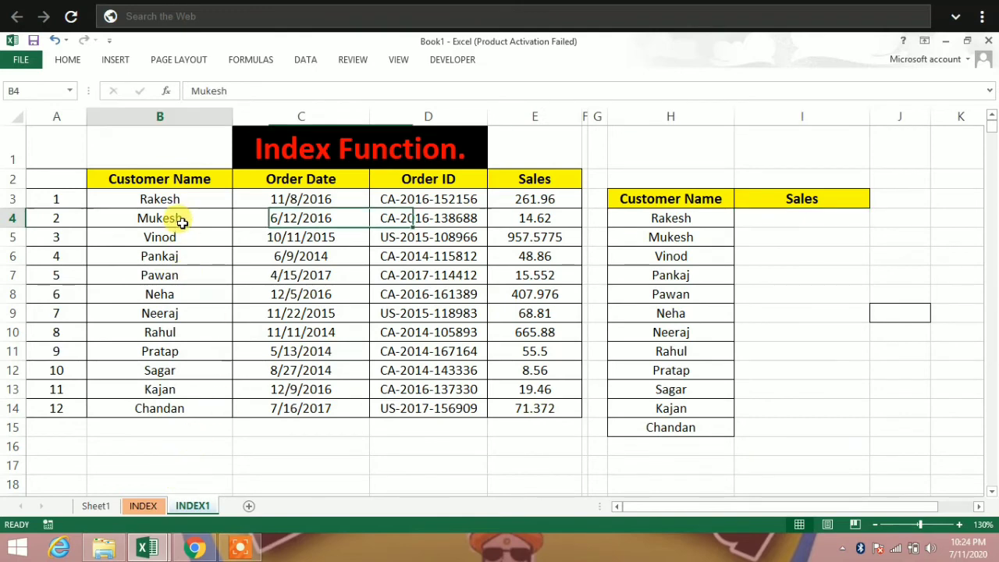
{"action": "left_click", "coordinate": [167, 292]}
{"action": "left_click", "coordinate": [178, 370]}
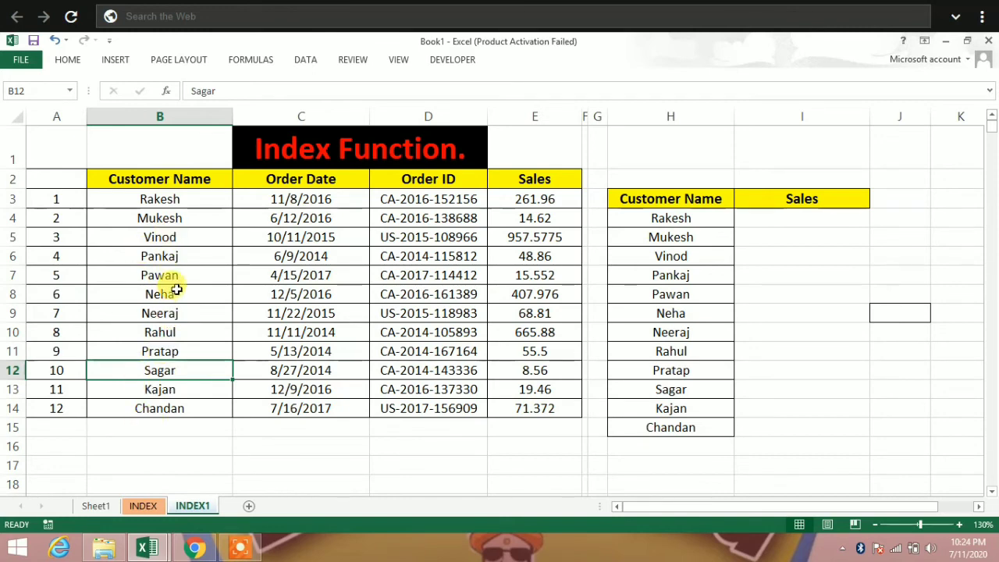
{"action": "left_click", "coordinate": [170, 292]}
{"action": "left_click", "coordinate": [162, 273]}
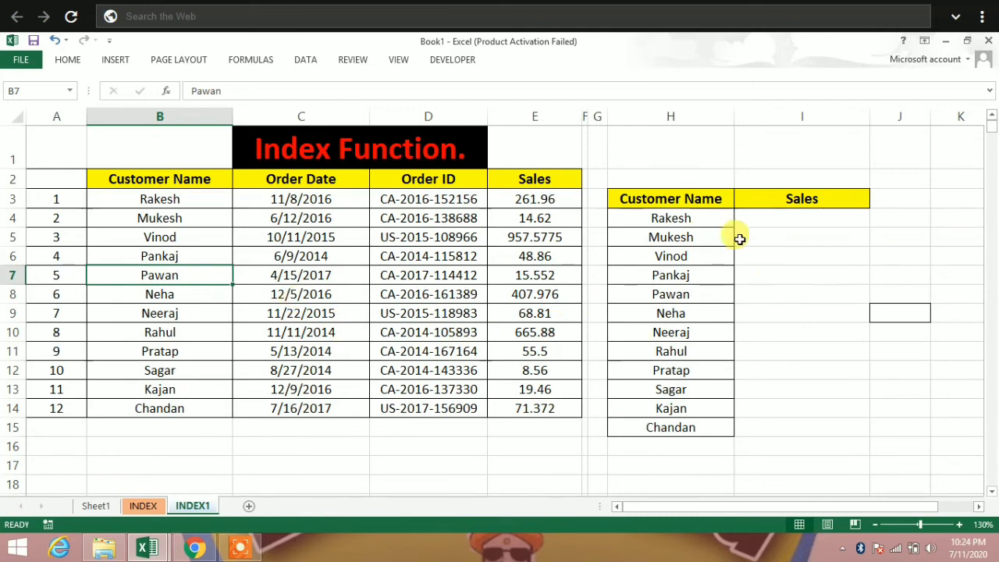
Enter the formula =INDEX(B3:E14,1,4) in I4 to look up the first customer's sales.
{"action": "left_click", "coordinate": [765, 216]}
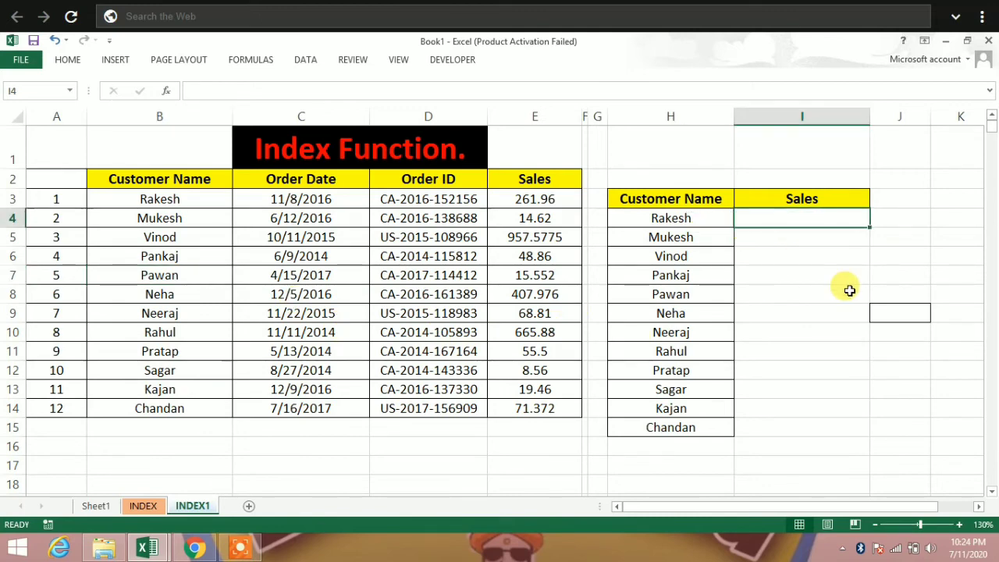
{"action": "type", "text": "=ind"}
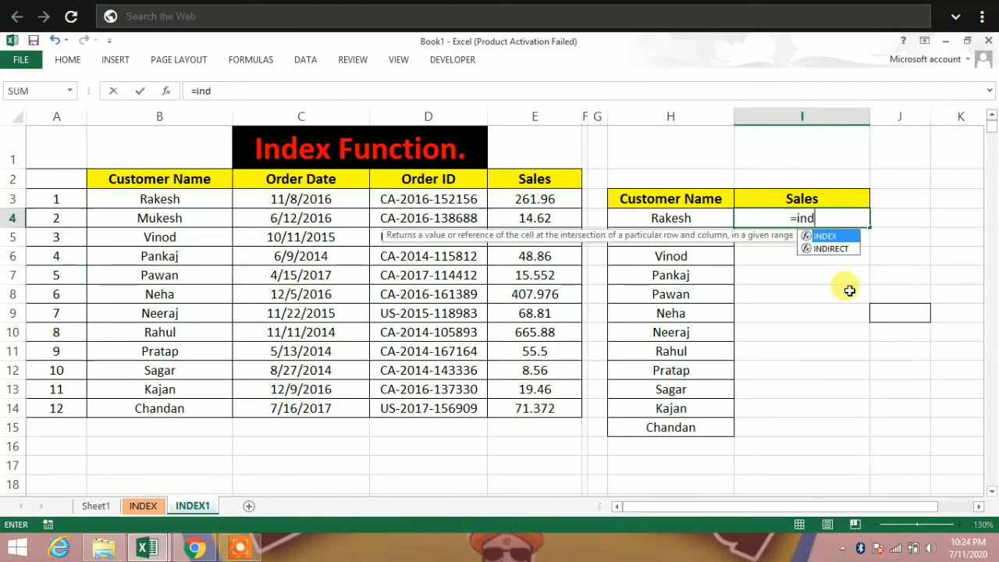
{"action": "key", "text": "Tab"}
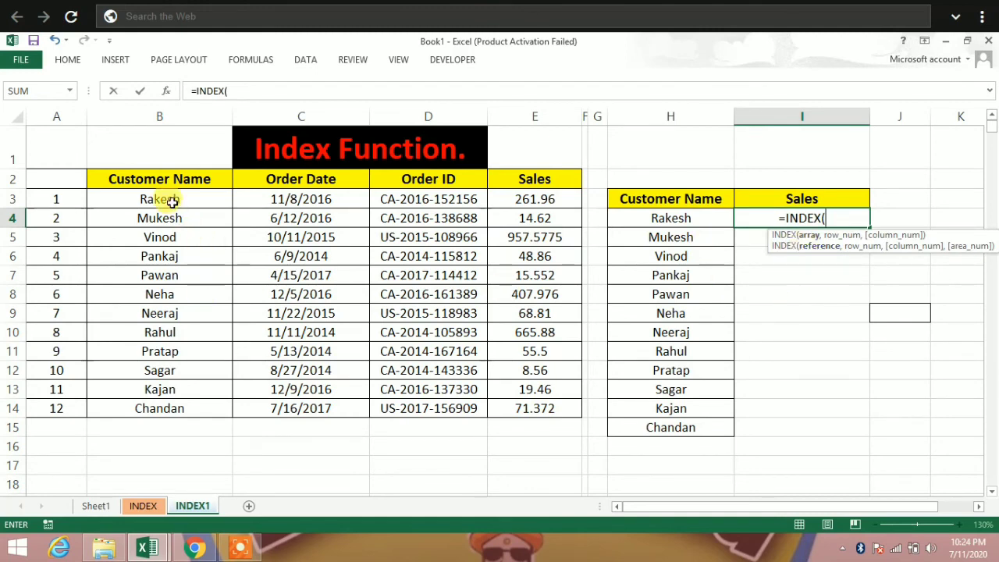
{"action": "left_click_drag", "start_coordinate": [160, 200], "coordinate": [162, 258]}
{"action": "left_click_drag", "start_coordinate": [338, 321], "coordinate": [520, 408]}
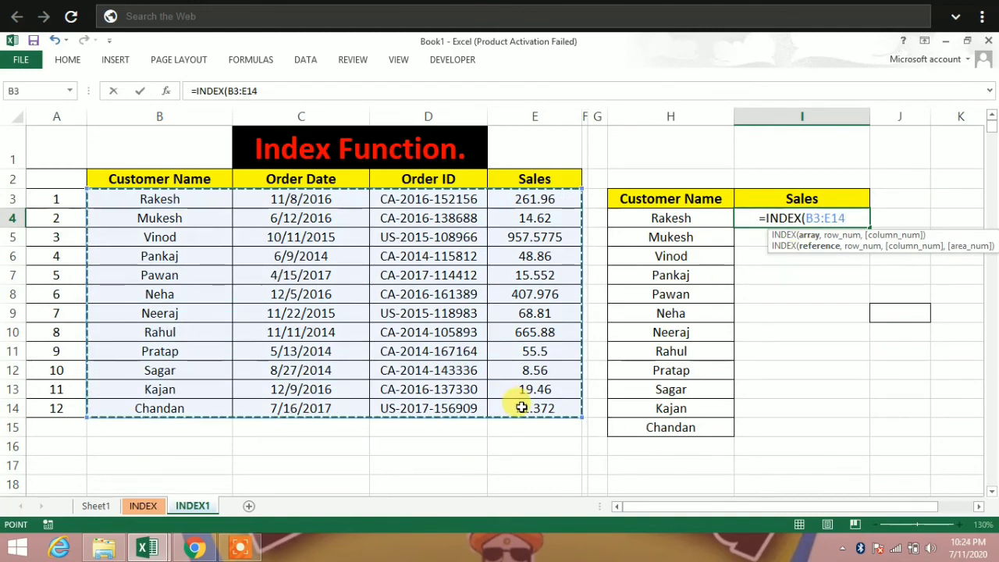
{"action": "type", "text": ","}
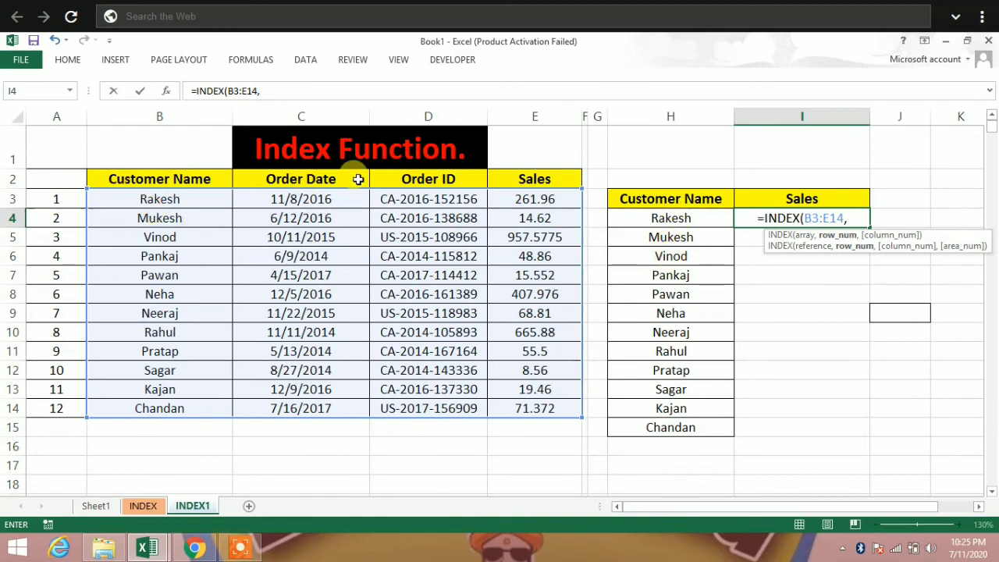
{"action": "type", "text": "1"}
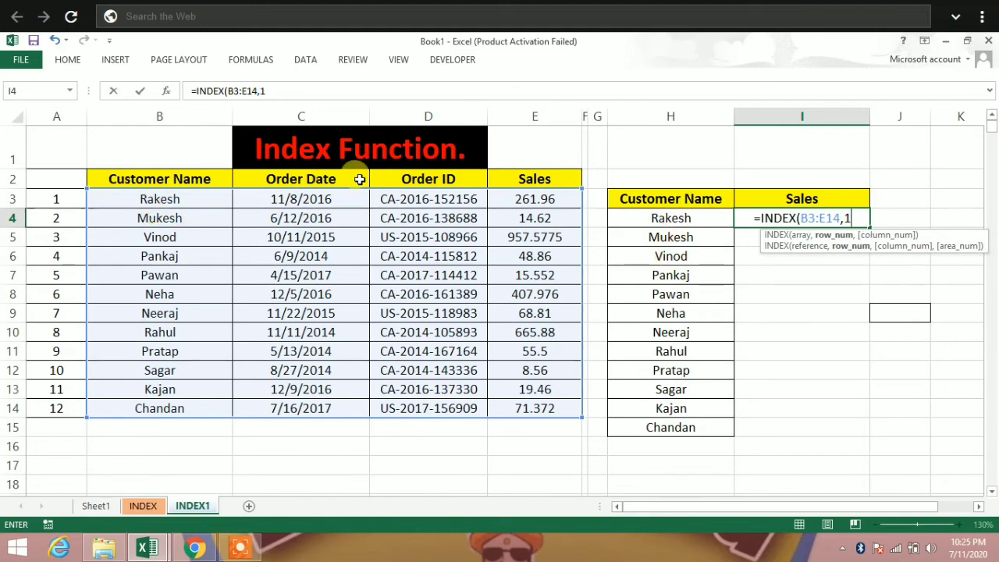
{"action": "type", "text": ","}
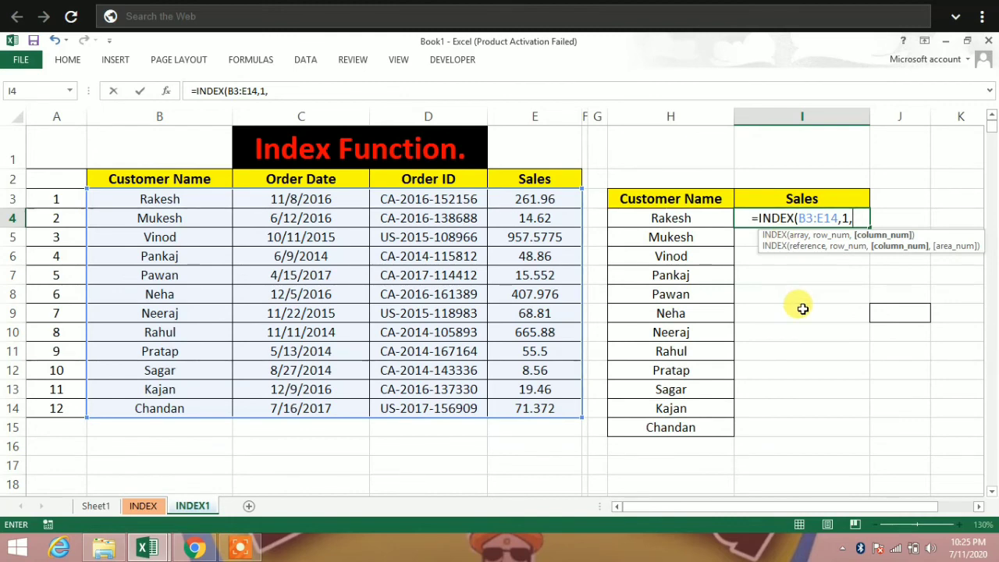
{"action": "type", "text": "4"}
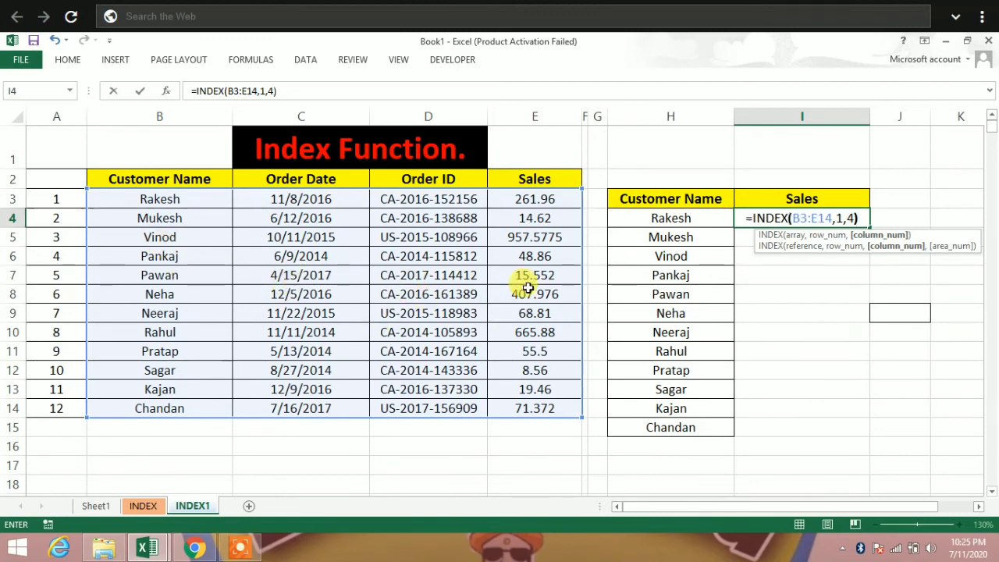
{"action": "key", "text": "Return"}
Fill the INDEX formula from I4 down through I15 for all listed customers.
{"action": "left_click", "coordinate": [671, 294]}
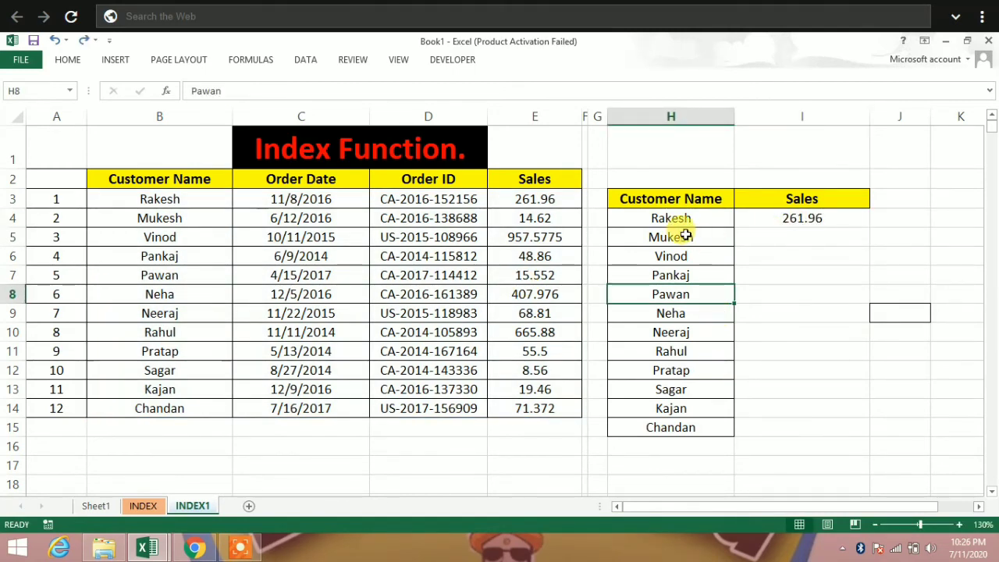
{"action": "left_click", "coordinate": [796, 218]}
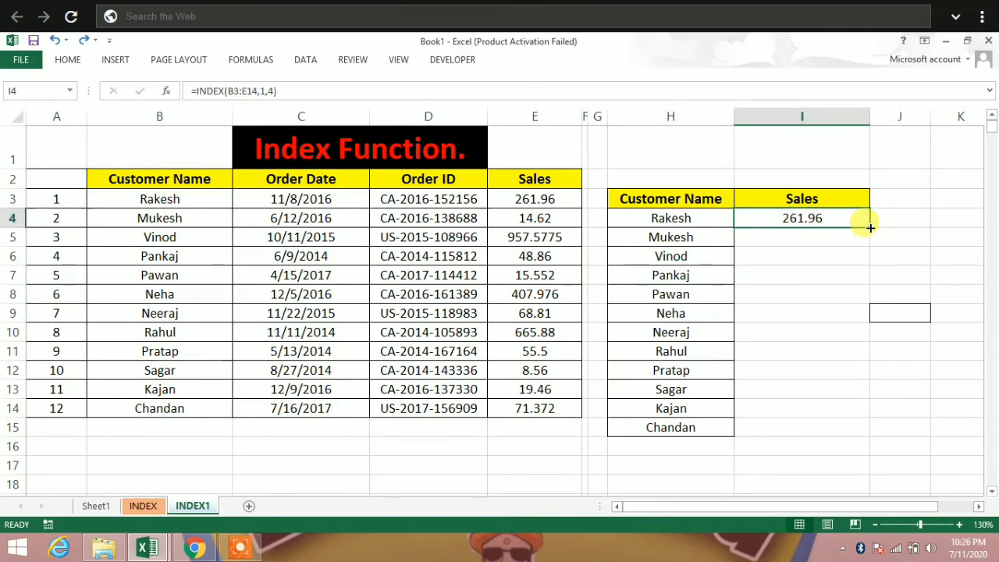
{"action": "double_click", "coordinate": [870, 227]}
Check the filled sales results against the customer list, comparing the I14 formula's result with row 11 of the source table.
{"action": "left_click", "coordinate": [748, 261]}
{"action": "left_click", "coordinate": [712, 258]}
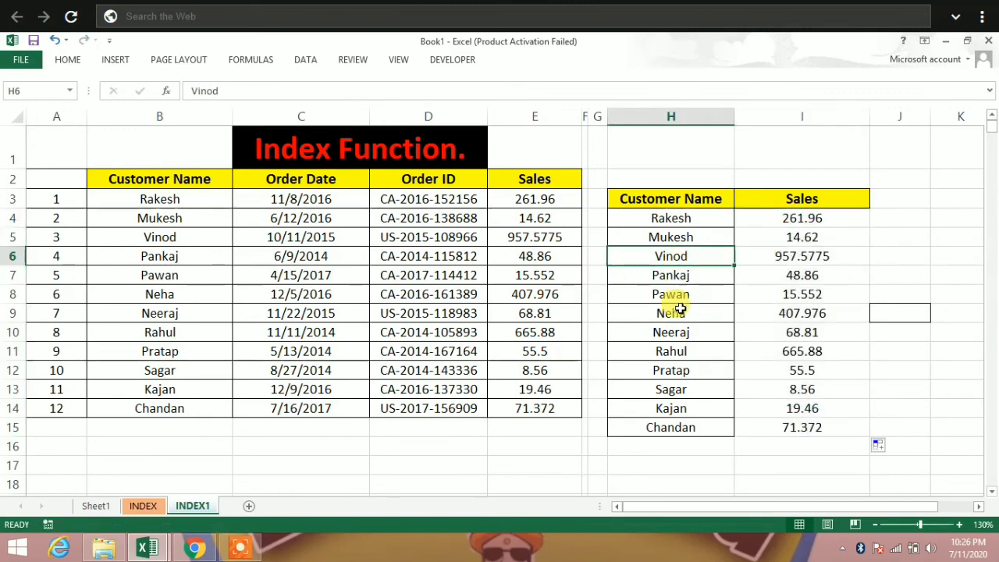
{"action": "left_click", "coordinate": [673, 351]}
{"action": "left_click", "coordinate": [680, 390]}
{"action": "left_click", "coordinate": [685, 408]}
{"action": "left_click", "coordinate": [797, 406]}
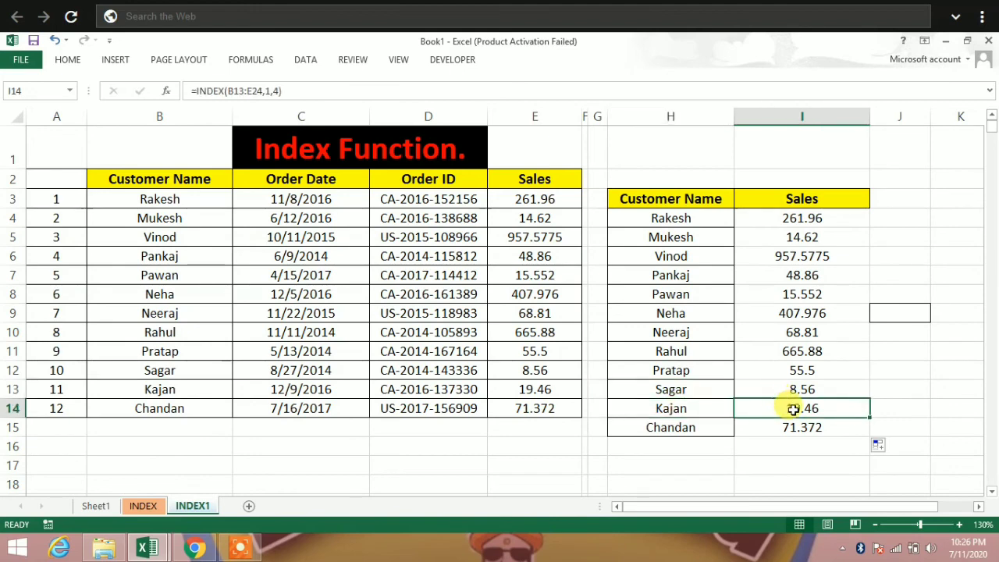
{"action": "left_click", "coordinate": [166, 392]}
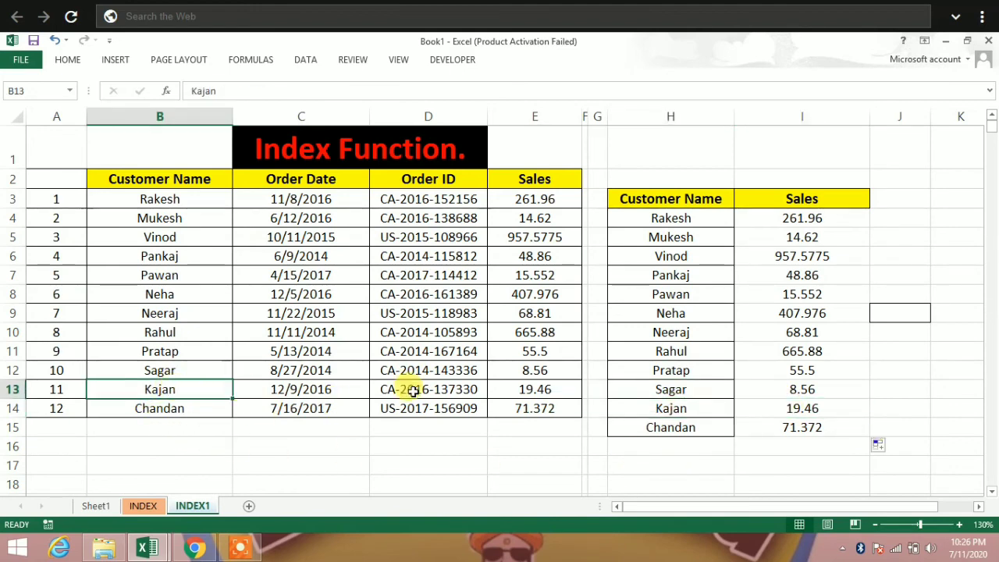
{"action": "left_click", "coordinate": [521, 396]}
Trace row 9 of the source table across to its sales value and compare it with the result in I12.
{"action": "left_click", "coordinate": [169, 426]}
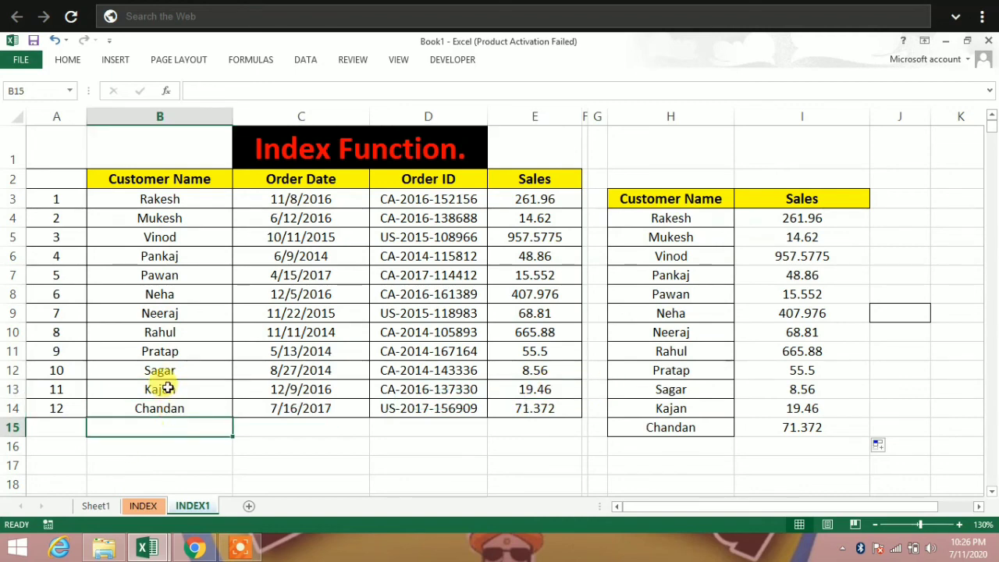
{"action": "left_click", "coordinate": [172, 371]}
{"action": "left_click", "coordinate": [185, 352]}
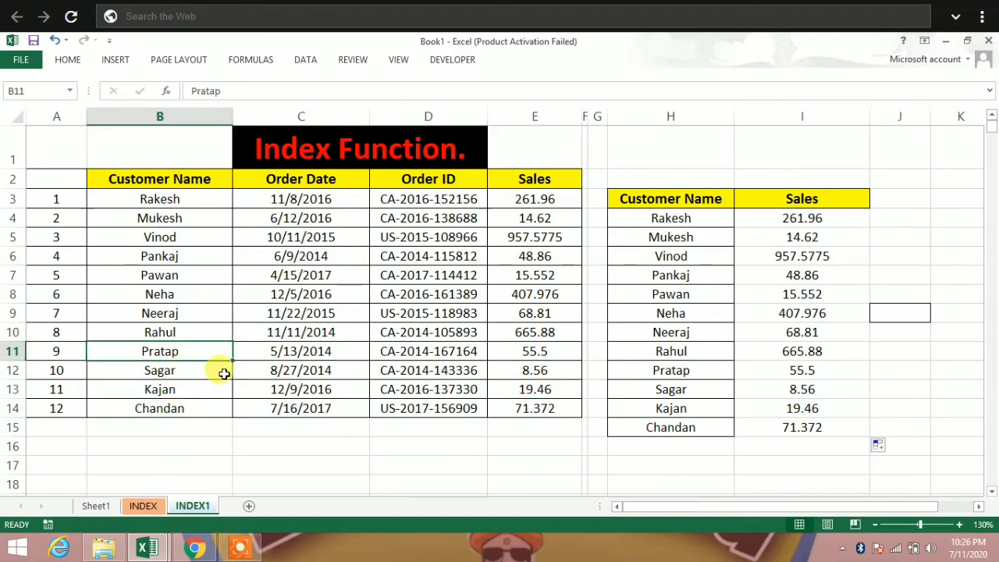
{"action": "left_click_drag", "start_coordinate": [189, 358], "coordinate": [552, 344]}
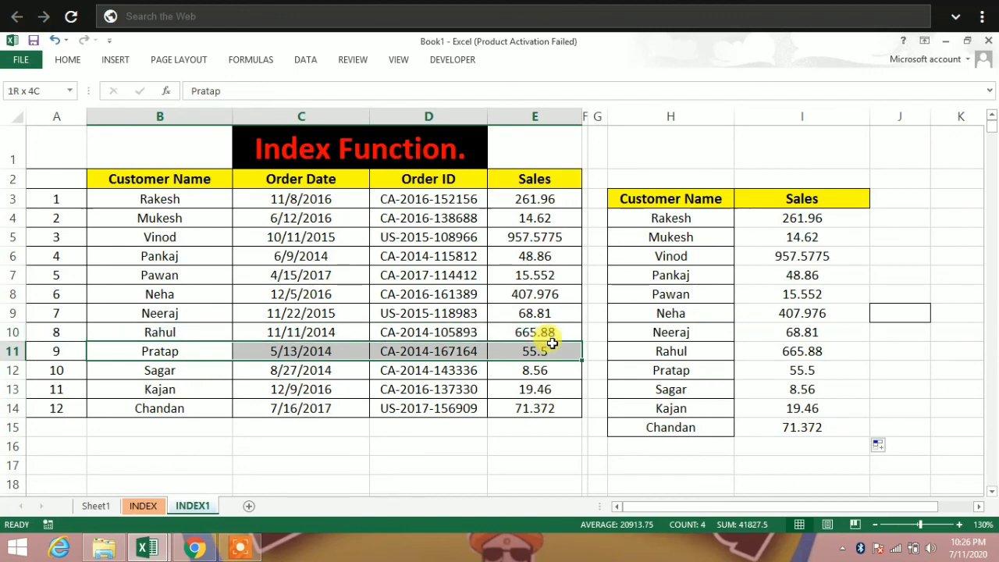
{"action": "left_click", "coordinate": [692, 371]}
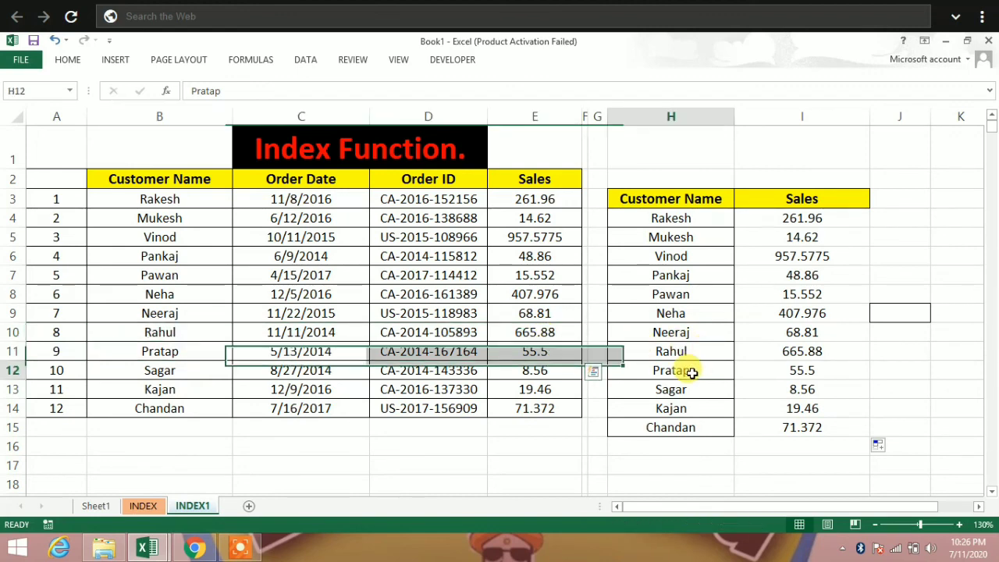
{"action": "key", "text": "Right"}
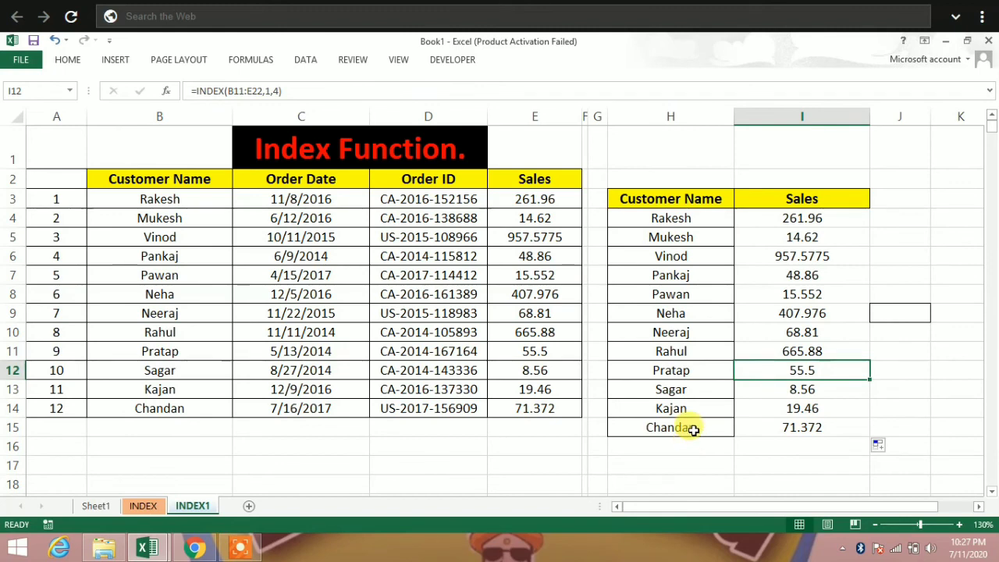
Review the source table's rows and Order ID column, and inspect the INDEX formula in I6.
{"action": "left_click", "coordinate": [693, 429]}
{"action": "left_click", "coordinate": [720, 269]}
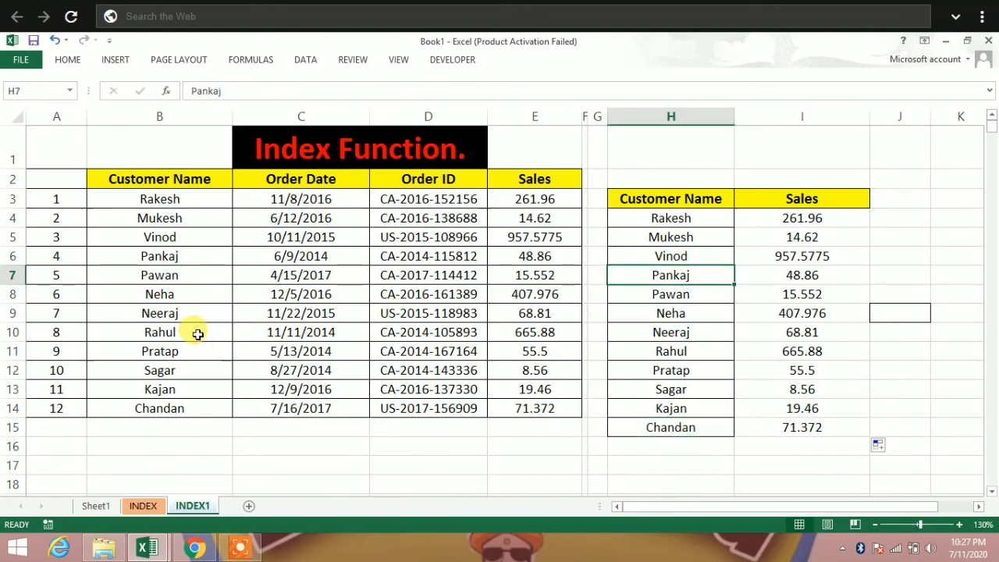
{"action": "left_click_drag", "start_coordinate": [62, 295], "coordinate": [644, 284]}
{"action": "left_click", "coordinate": [645, 284]}
{"action": "left_click_drag", "start_coordinate": [380, 196], "coordinate": [384, 361]}
{"action": "left_click", "coordinate": [391, 355]}
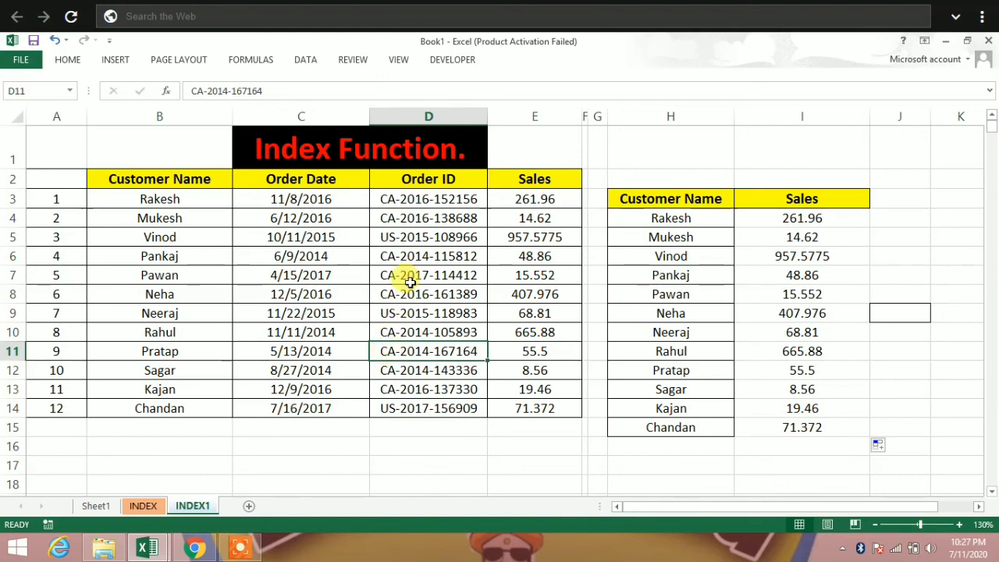
{"action": "left_click", "coordinate": [772, 256]}
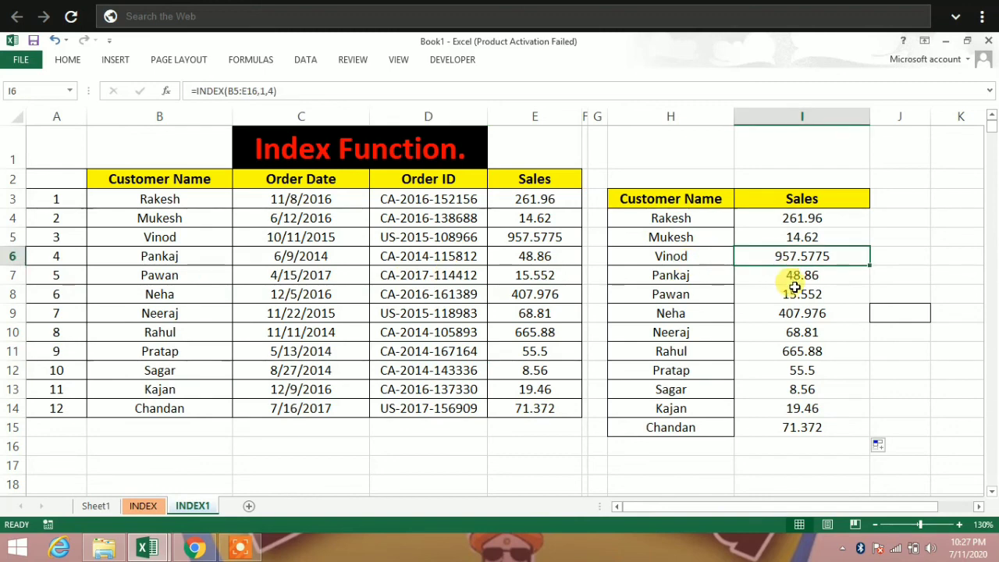